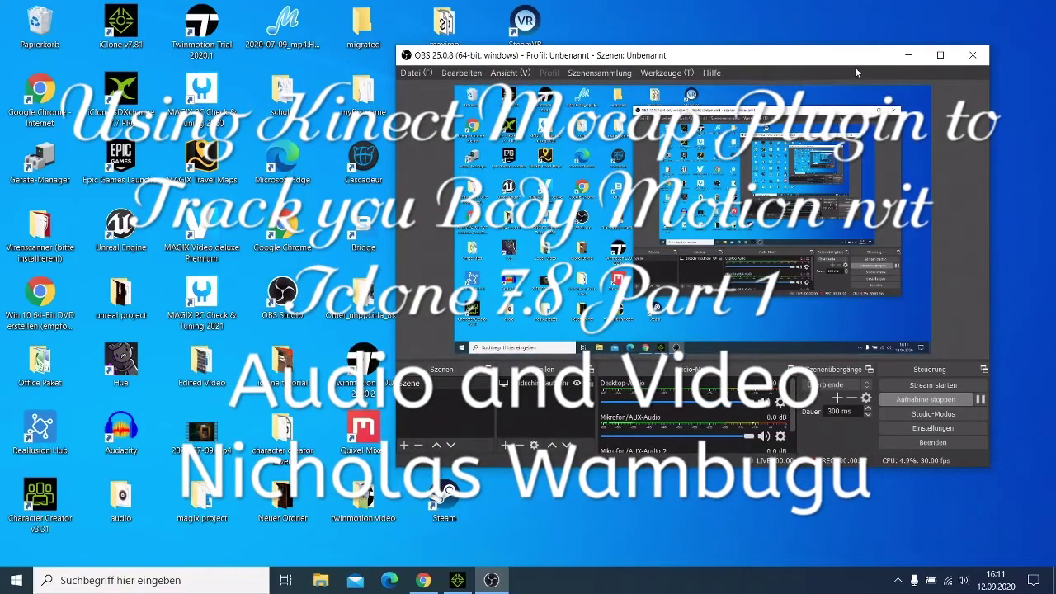
Step: Minimize the OBS Studio window to reveal the desktop's Kinect Mocap Plug-in shortcuts
{"action": "left_click", "coordinate": [907, 56]}
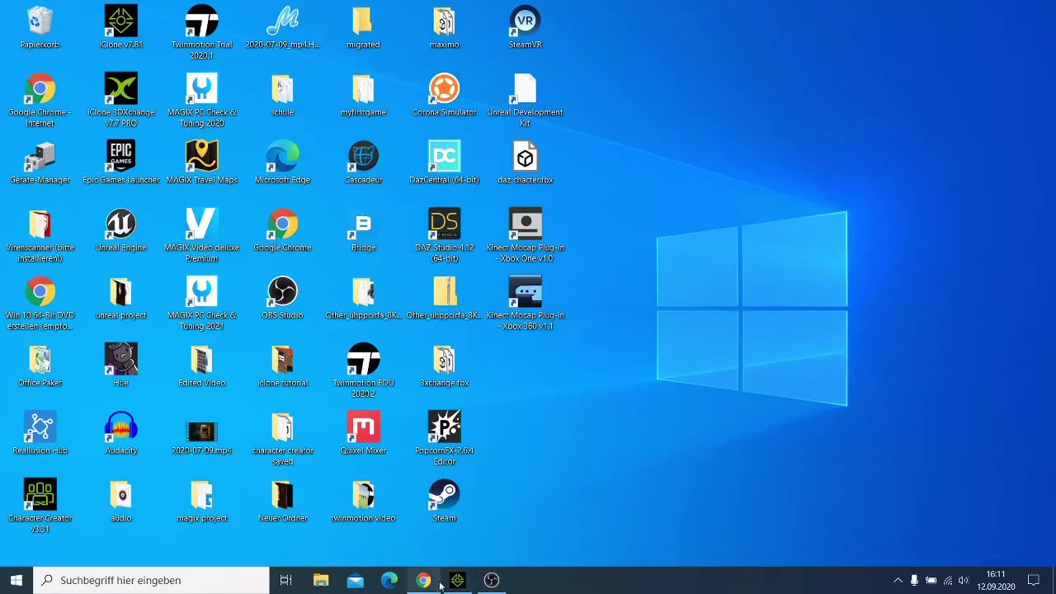
{"action": "mouse_move", "coordinate": [422, 580]}
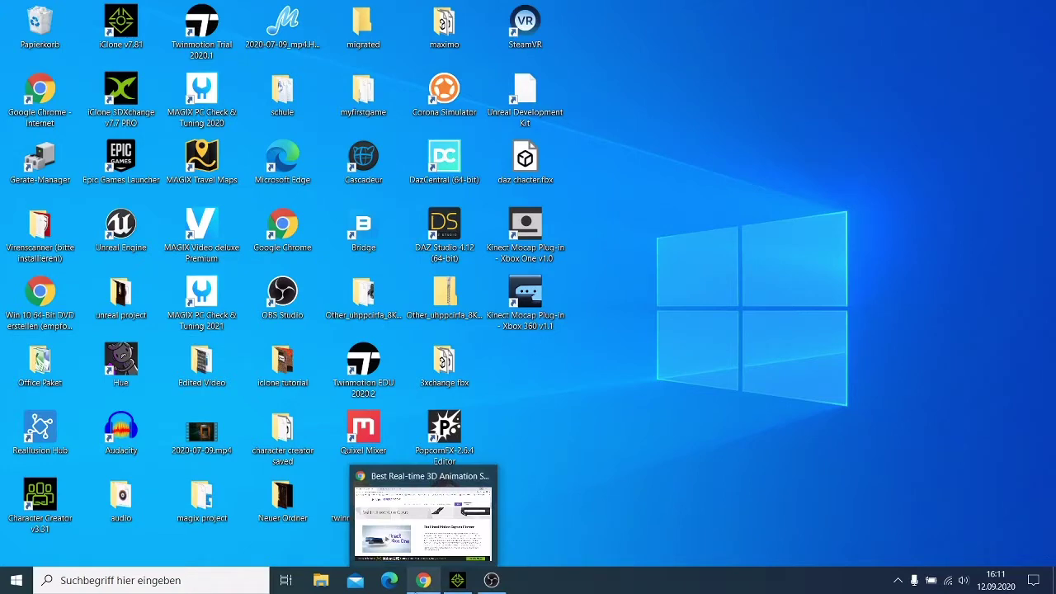
Step: Restore Chrome on the iClone Kinect Mocap page and scroll through its introduction
{"action": "left_click", "coordinate": [420, 582]}
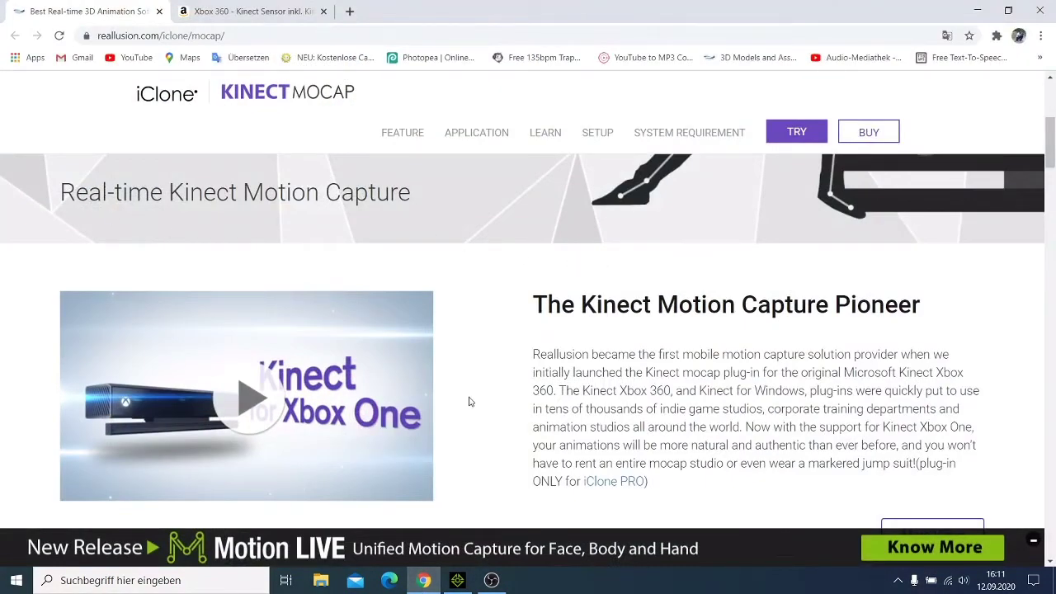
{"action": "scroll", "coordinate": [488, 386], "scroll_direction": "down", "scroll_amount": 1}
{"action": "scroll", "coordinate": [494, 387], "scroll_direction": "down", "scroll_amount": 1}
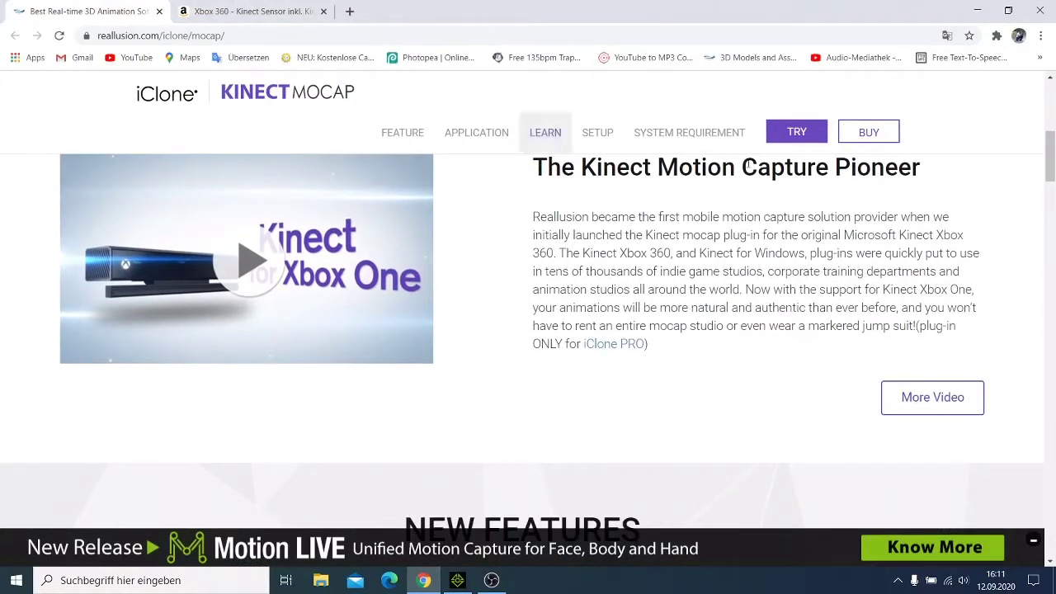
{"action": "scroll", "coordinate": [749, 247], "scroll_direction": "up", "scroll_amount": 5}
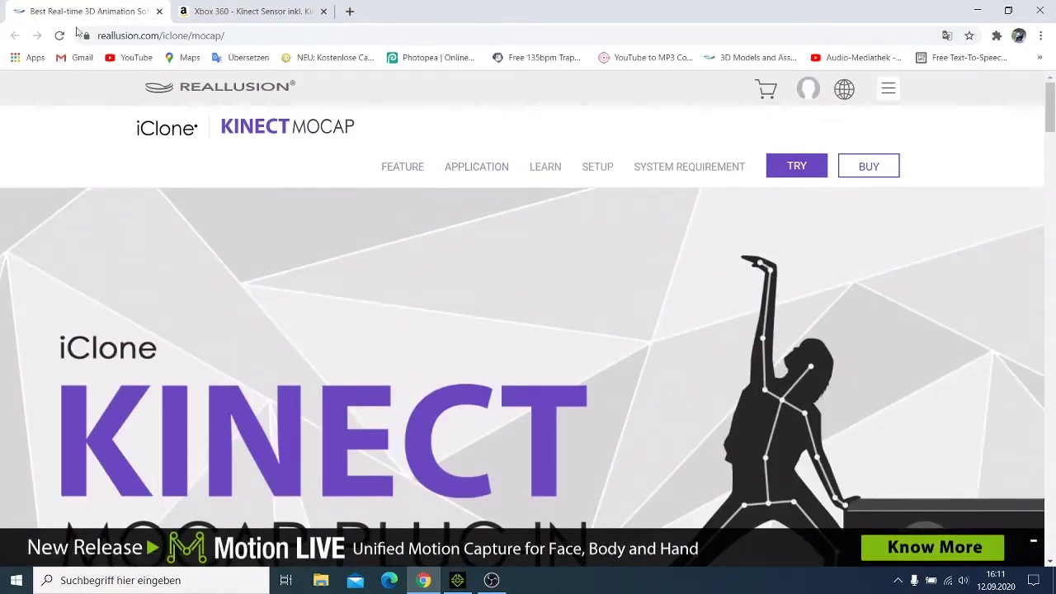
Step: Open reallusion.com, go to the iClone page, and follow its BUY link to the store
{"action": "left_click", "coordinate": [232, 92]}
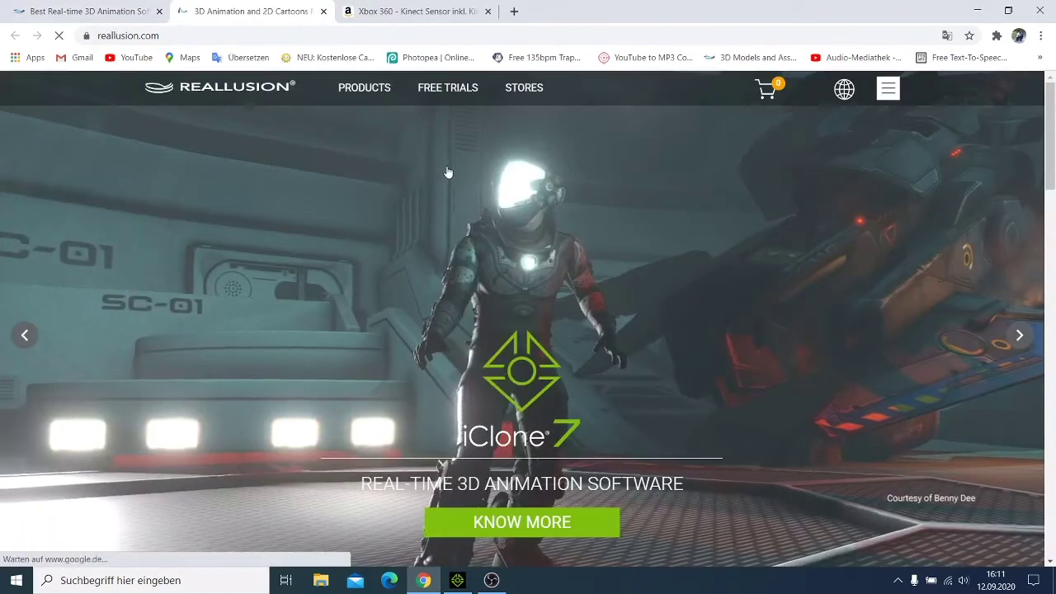
{"action": "mouse_move", "coordinate": [364, 88]}
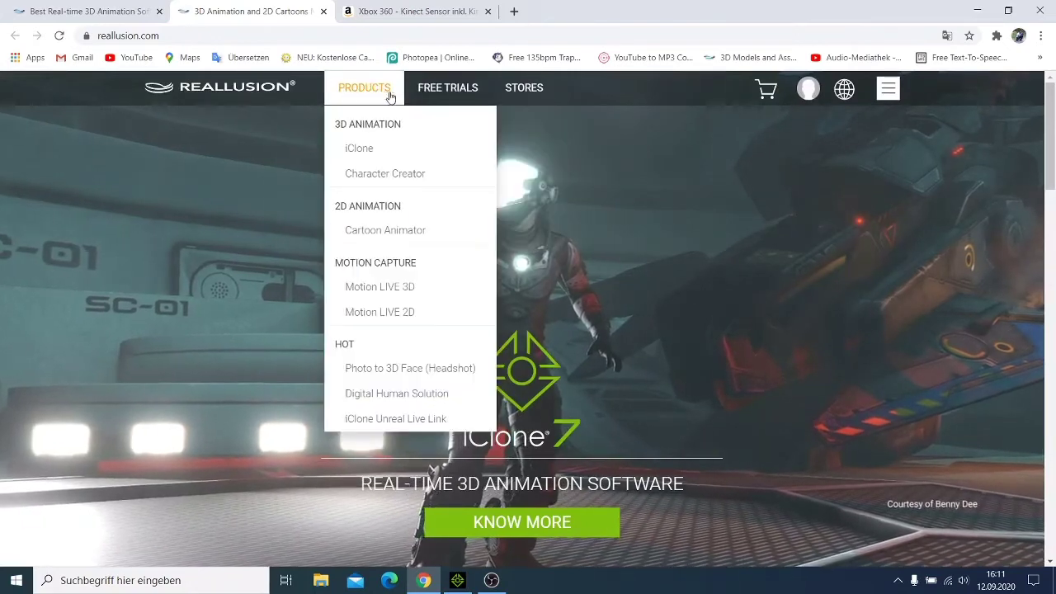
{"action": "left_click", "coordinate": [449, 152]}
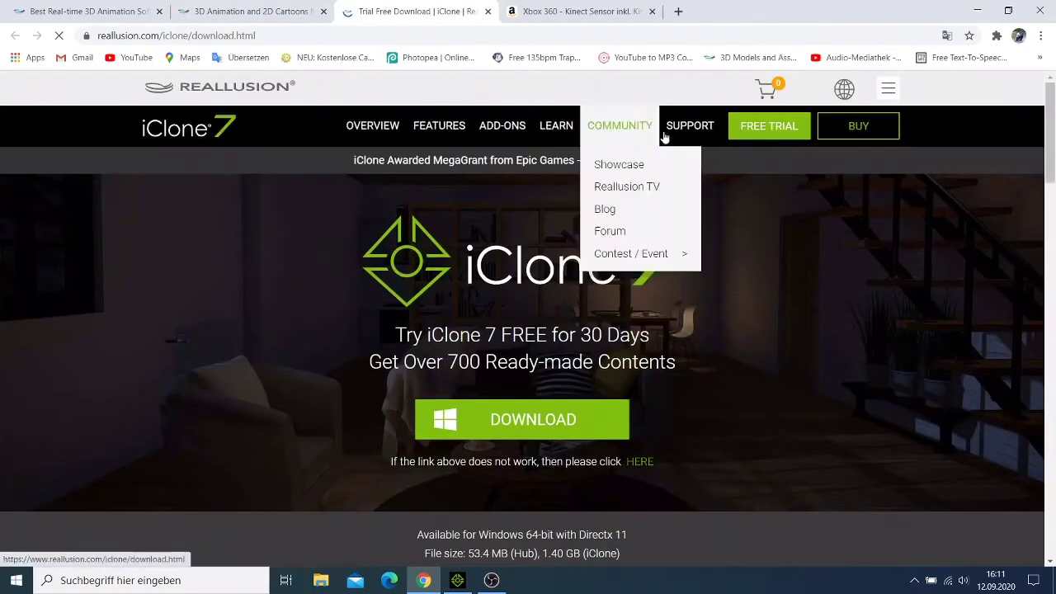
{"action": "left_click", "coordinate": [824, 137]}
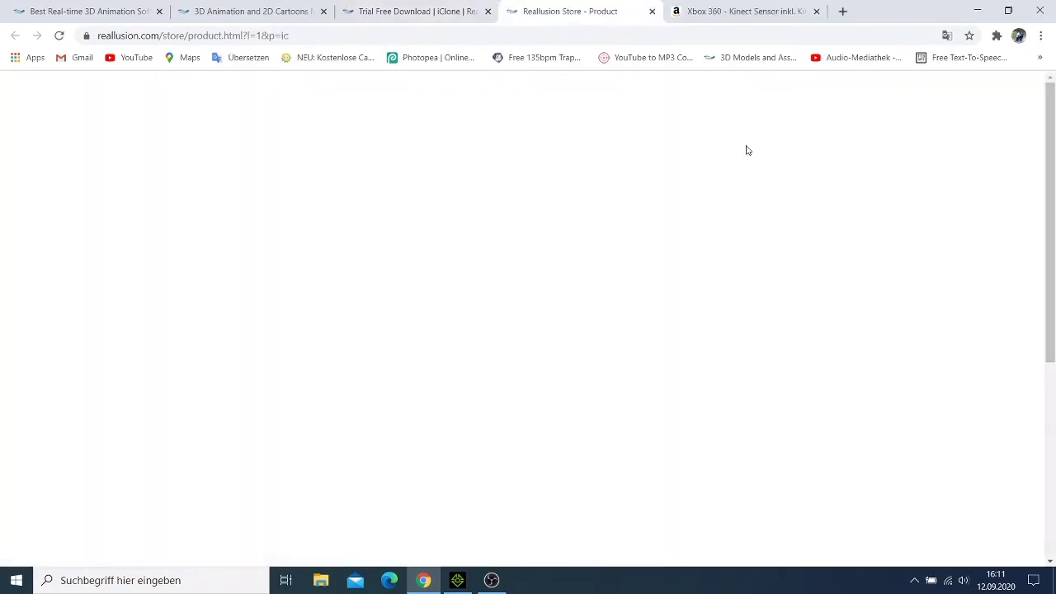
Step: In the store's Add-ons, locate the $79.00 Kinect Mocap Plug-in and open Know More
{"action": "scroll", "coordinate": [404, 280], "scroll_direction": "down", "scroll_amount": 2}
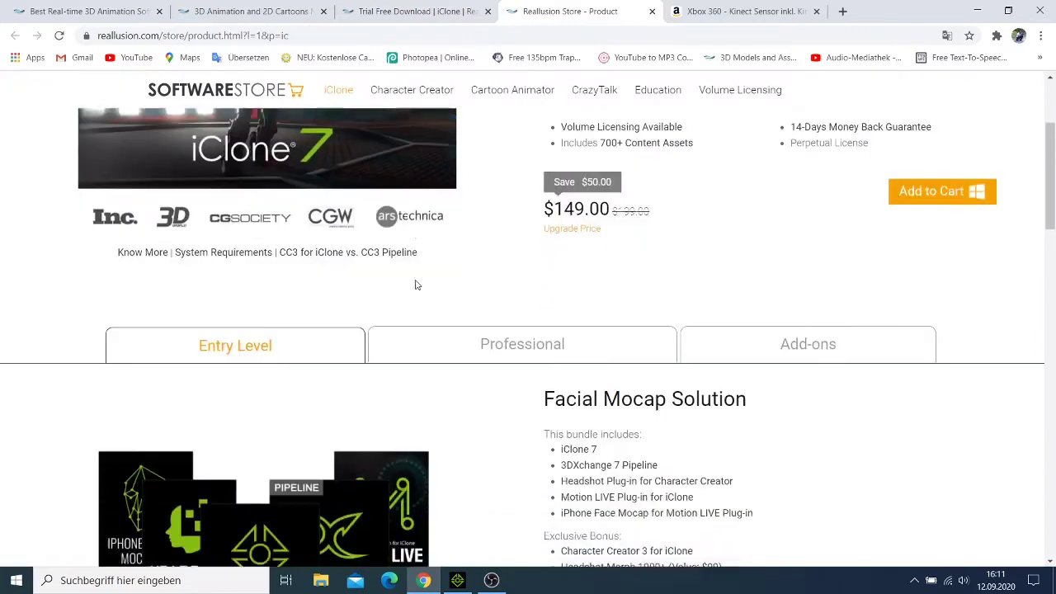
{"action": "scroll", "coordinate": [417, 284], "scroll_direction": "down", "scroll_amount": 1}
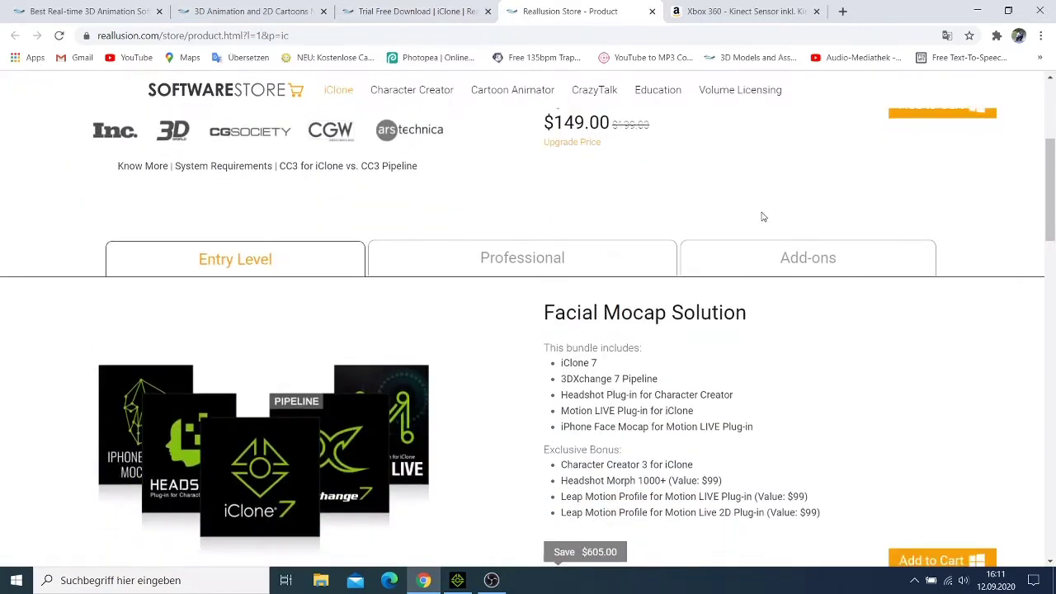
{"action": "left_click", "coordinate": [791, 261]}
{"action": "scroll", "coordinate": [742, 285], "scroll_direction": "down", "scroll_amount": 3}
{"action": "scroll", "coordinate": [751, 288], "scroll_direction": "down", "scroll_amount": 2}
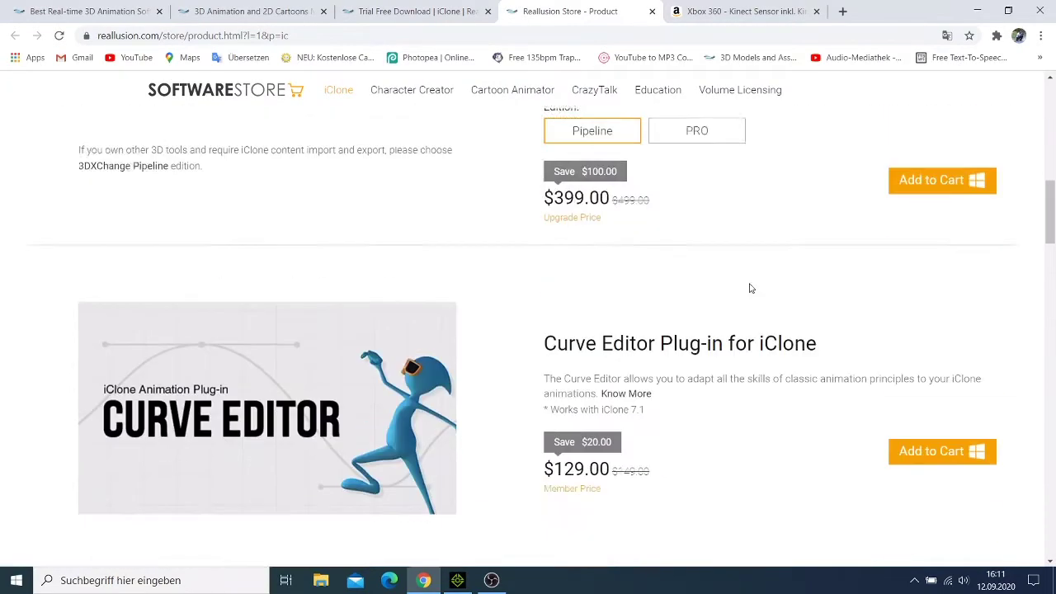
{"action": "scroll", "coordinate": [752, 281], "scroll_direction": "down", "scroll_amount": 1}
{"action": "scroll", "coordinate": [753, 277], "scroll_direction": "down", "scroll_amount": 2}
{"action": "scroll", "coordinate": [743, 280], "scroll_direction": "down", "scroll_amount": 2}
{"action": "scroll", "coordinate": [737, 281], "scroll_direction": "down", "scroll_amount": 1}
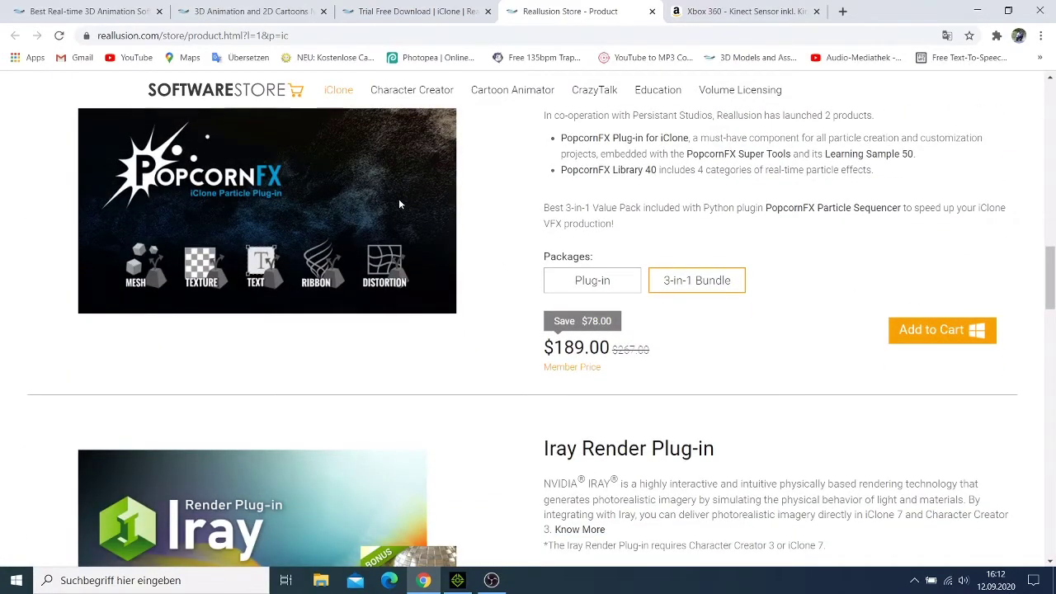
{"action": "scroll", "coordinate": [419, 202], "scroll_direction": "down", "scroll_amount": 1}
{"action": "scroll", "coordinate": [424, 205], "scroll_direction": "down", "scroll_amount": 1}
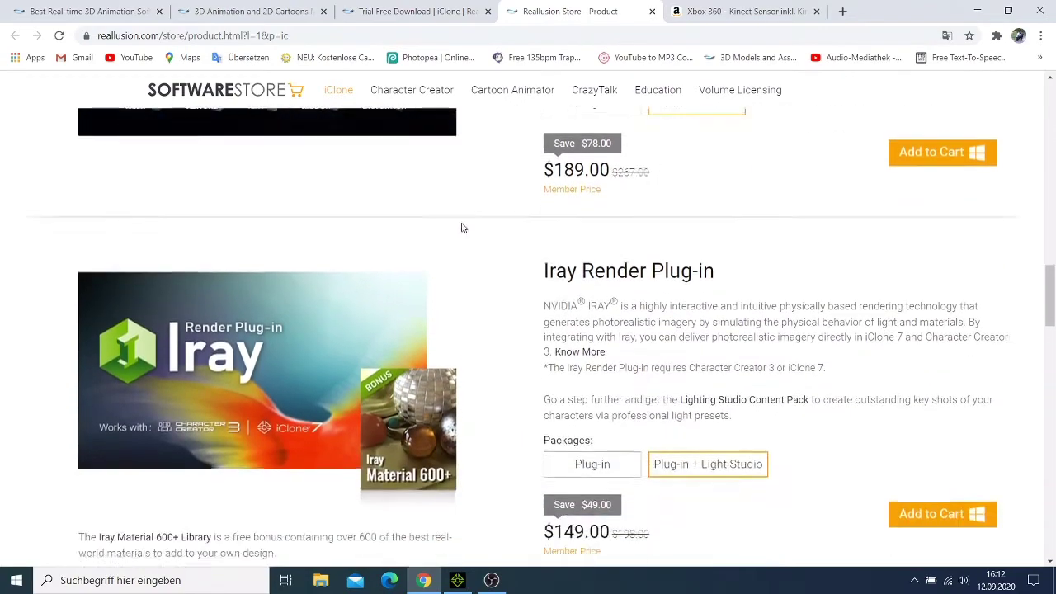
{"action": "scroll", "coordinate": [463, 228], "scroll_direction": "down", "scroll_amount": 2}
{"action": "scroll", "coordinate": [500, 252], "scroll_direction": "down", "scroll_amount": 2}
{"action": "scroll", "coordinate": [511, 252], "scroll_direction": "down", "scroll_amount": 3}
{"action": "scroll", "coordinate": [519, 255], "scroll_direction": "down", "scroll_amount": 2}
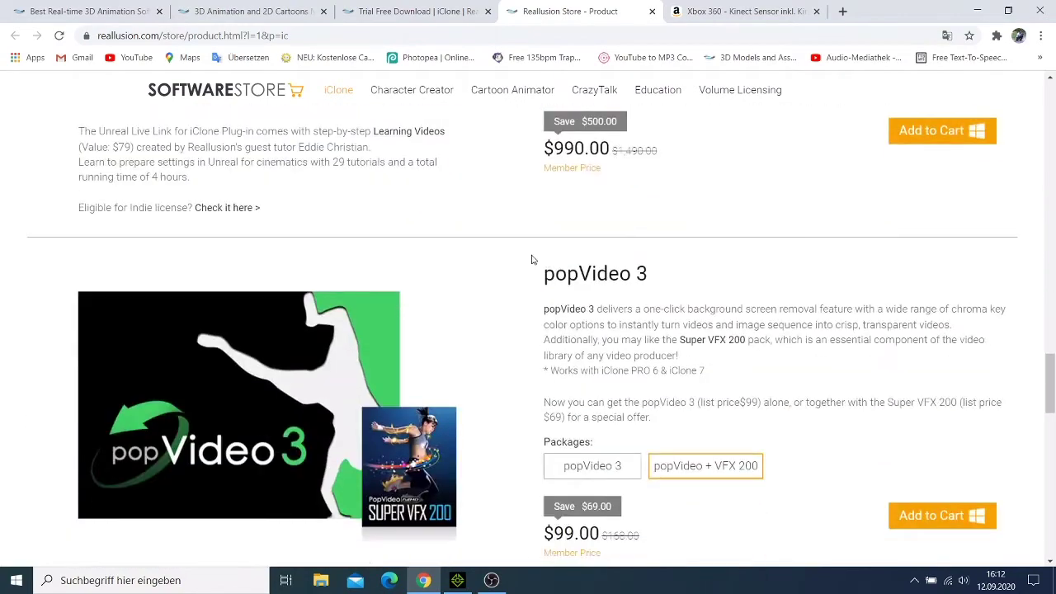
{"action": "scroll", "coordinate": [532, 259], "scroll_direction": "down", "scroll_amount": 3}
{"action": "scroll", "coordinate": [537, 259], "scroll_direction": "down", "scroll_amount": 1}
{"action": "scroll", "coordinate": [540, 257], "scroll_direction": "up", "scroll_amount": 2}
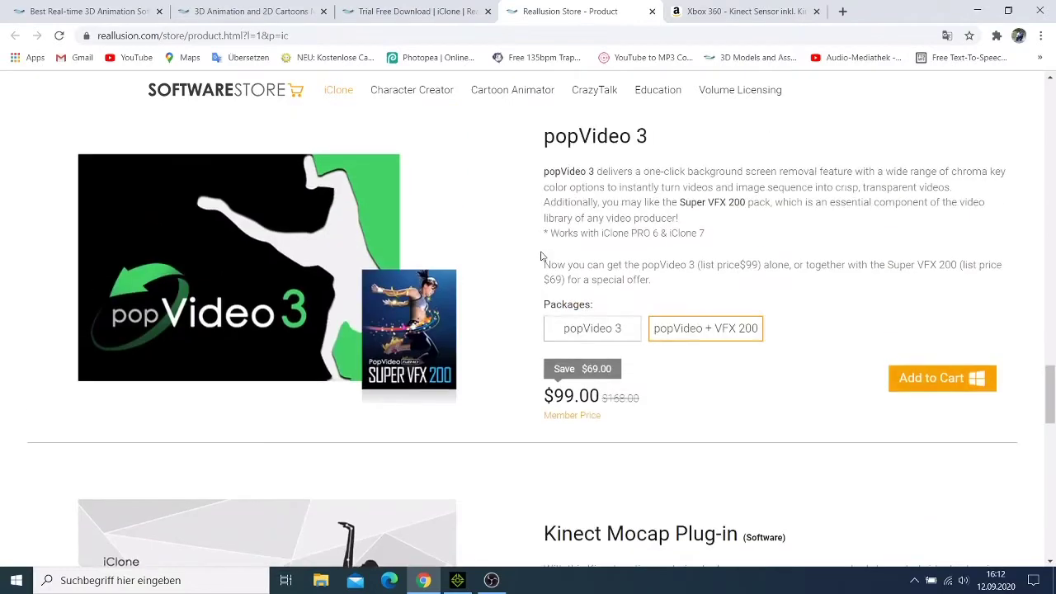
{"action": "scroll", "coordinate": [545, 257], "scroll_direction": "down", "scroll_amount": 1}
{"action": "scroll", "coordinate": [552, 257], "scroll_direction": "down", "scroll_amount": 3}
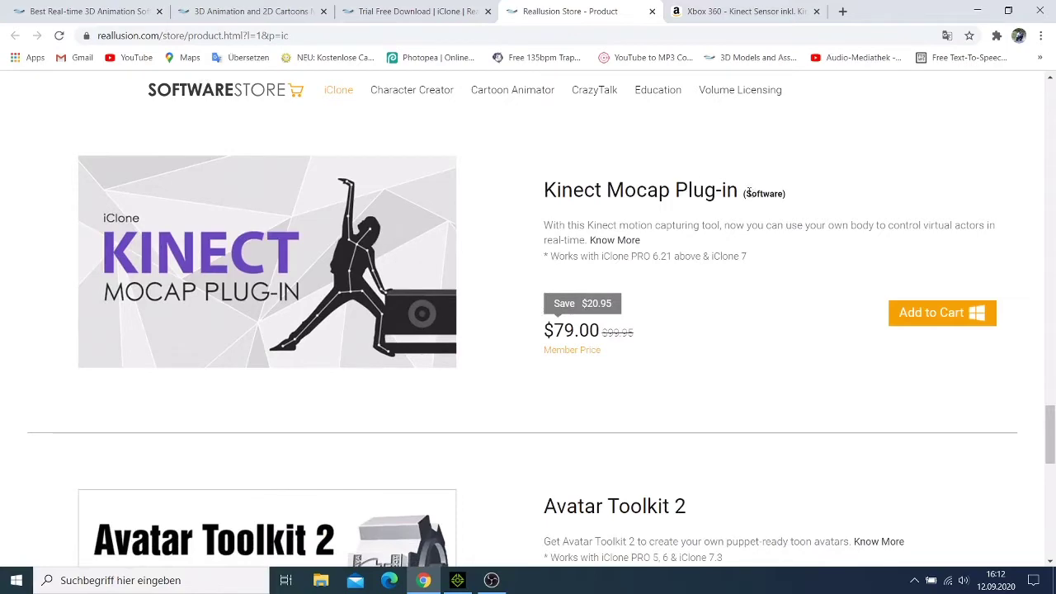
{"action": "left_click", "coordinate": [615, 242]}
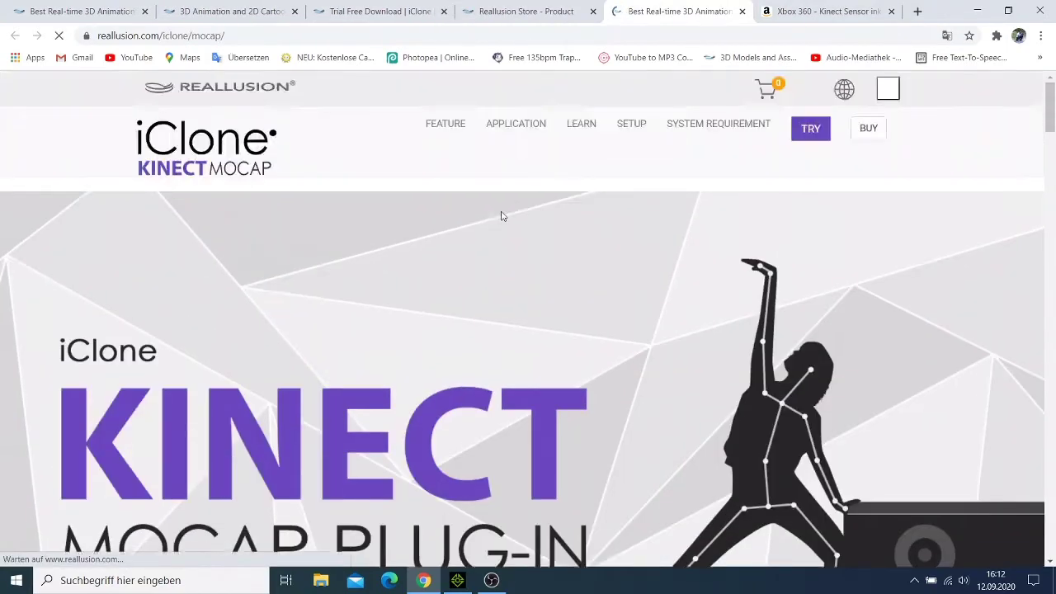
Step: Scroll through the Kinect Mocap product page, then open its store page to buy the plug-in
{"action": "scroll", "coordinate": [511, 239], "scroll_direction": "down", "scroll_amount": 5}
{"action": "scroll", "coordinate": [524, 257], "scroll_direction": "up", "scroll_amount": 3}
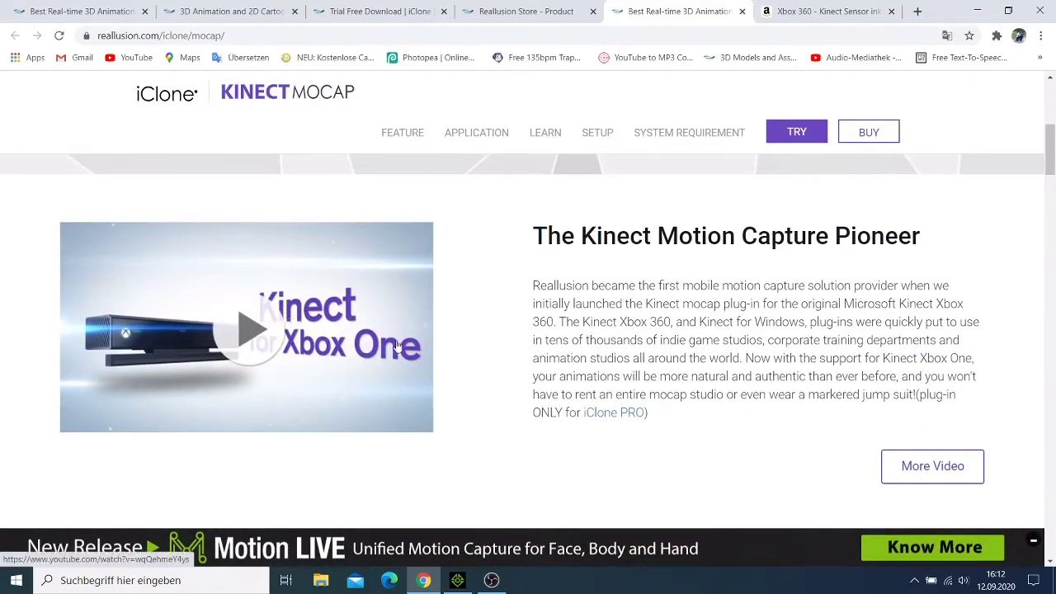
{"action": "scroll", "coordinate": [397, 347], "scroll_direction": "down", "scroll_amount": 3}
{"action": "scroll", "coordinate": [403, 358], "scroll_direction": "down", "scroll_amount": 5}
{"action": "scroll", "coordinate": [426, 354], "scroll_direction": "down", "scroll_amount": 5}
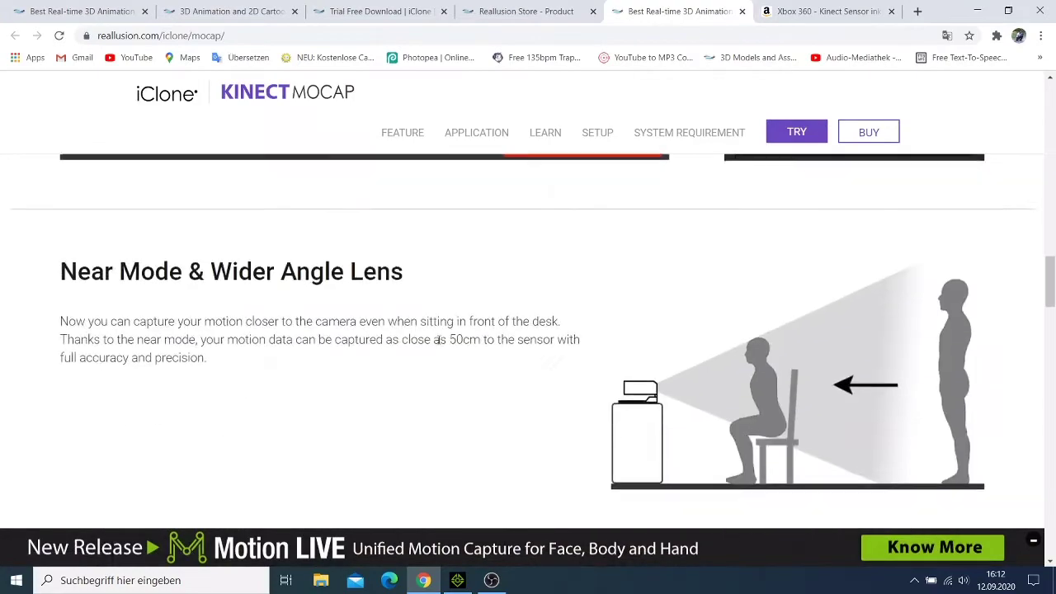
{"action": "scroll", "coordinate": [437, 343], "scroll_direction": "down", "scroll_amount": 5}
{"action": "scroll", "coordinate": [436, 346], "scroll_direction": "down", "scroll_amount": 5}
{"action": "scroll", "coordinate": [437, 346], "scroll_direction": "down", "scroll_amount": 2}
{"action": "scroll", "coordinate": [435, 345], "scroll_direction": "down", "scroll_amount": 5}
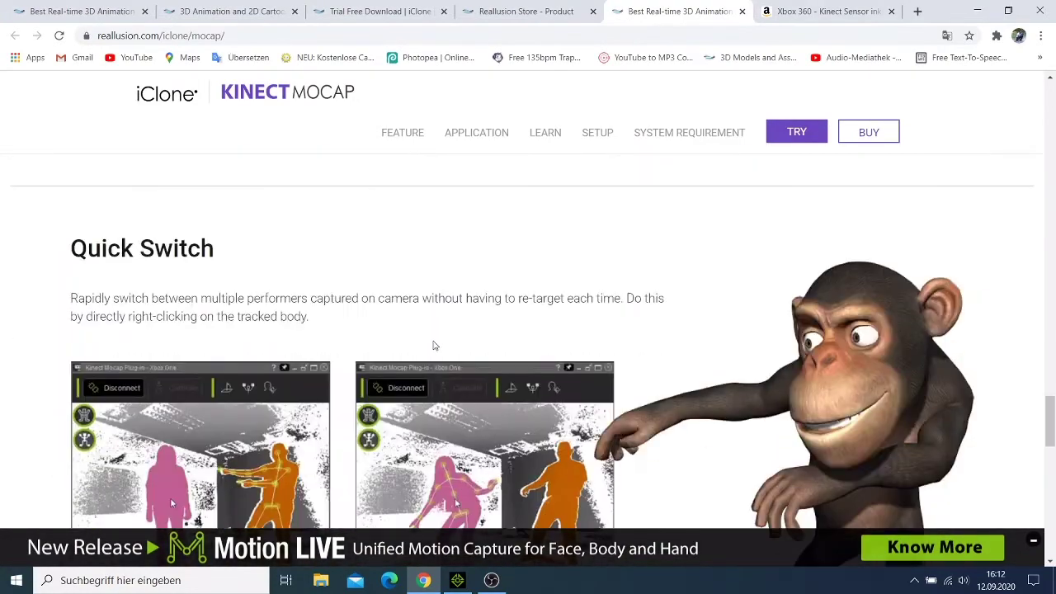
{"action": "scroll", "coordinate": [435, 346], "scroll_direction": "down", "scroll_amount": 5}
{"action": "scroll", "coordinate": [436, 342], "scroll_direction": "down", "scroll_amount": 5}
{"action": "scroll", "coordinate": [440, 342], "scroll_direction": "up", "scroll_amount": 5}
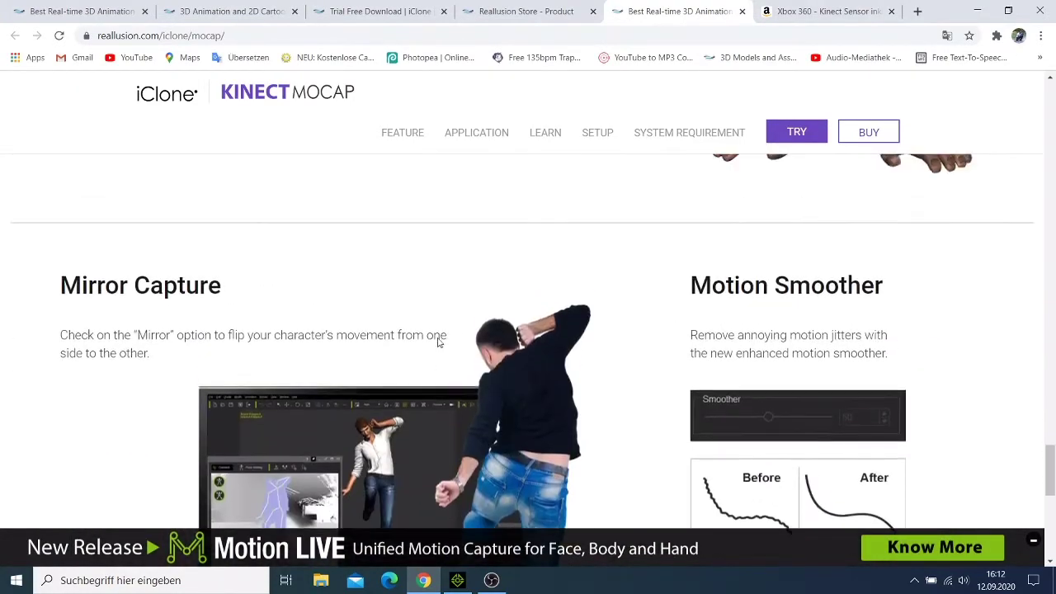
{"action": "scroll", "coordinate": [437, 338], "scroll_direction": "up", "scroll_amount": 5}
{"action": "scroll", "coordinate": [437, 335], "scroll_direction": "up", "scroll_amount": 5}
{"action": "scroll", "coordinate": [435, 332], "scroll_direction": "up", "scroll_amount": 5}
{"action": "scroll", "coordinate": [435, 333], "scroll_direction": "up", "scroll_amount": 5}
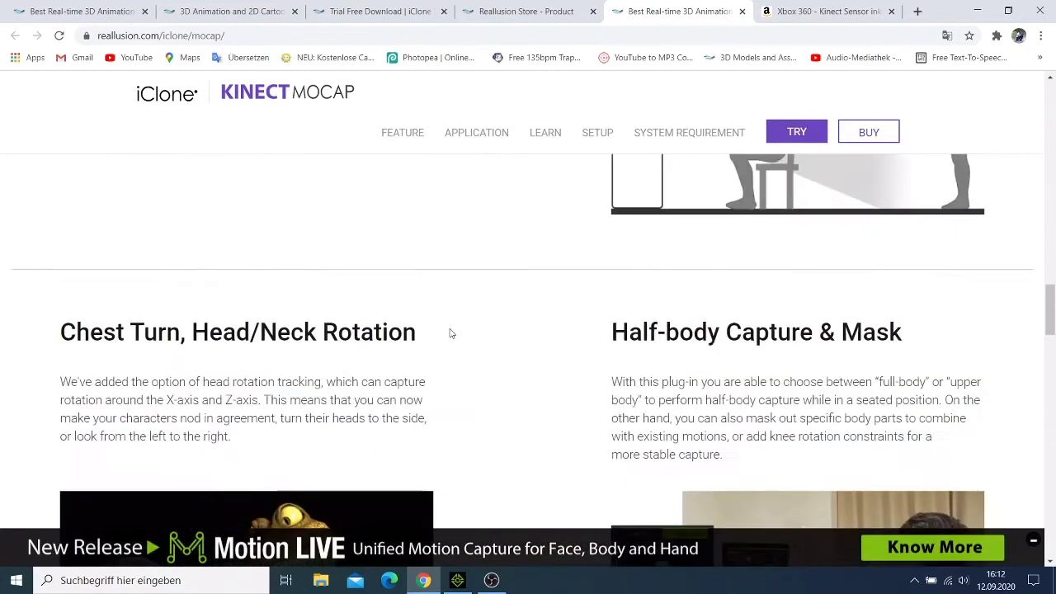
{"action": "scroll", "coordinate": [445, 332], "scroll_direction": "up", "scroll_amount": 5}
{"action": "scroll", "coordinate": [445, 332], "scroll_direction": "up", "scroll_amount": 5}
{"action": "scroll", "coordinate": [444, 332], "scroll_direction": "up", "scroll_amount": 5}
{"action": "scroll", "coordinate": [444, 332], "scroll_direction": "up", "scroll_amount": 5}
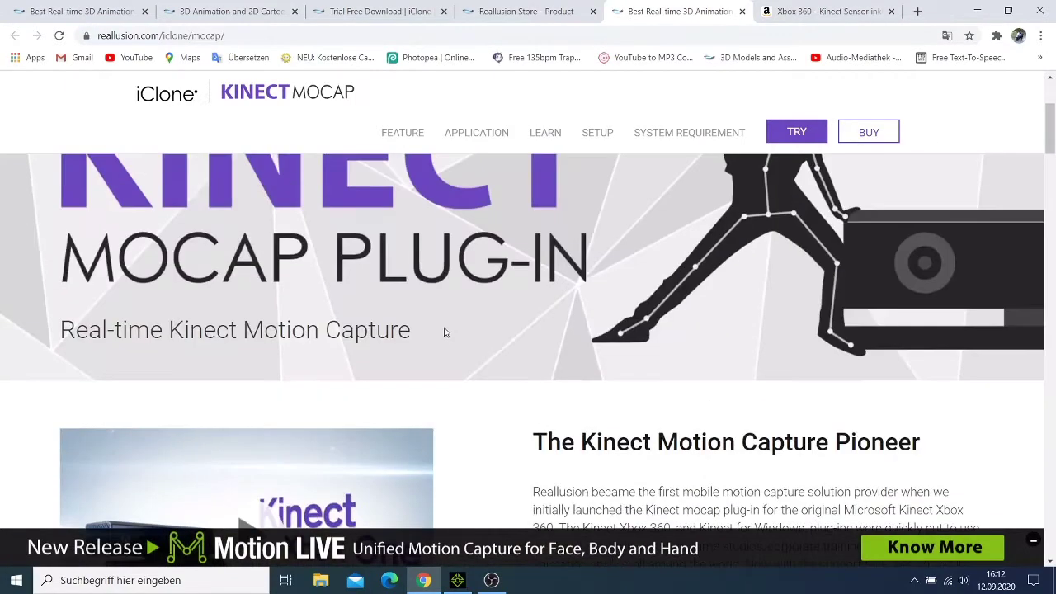
{"action": "scroll", "coordinate": [444, 331], "scroll_direction": "up", "scroll_amount": 3}
{"action": "scroll", "coordinate": [433, 345], "scroll_direction": "down", "scroll_amount": 5}
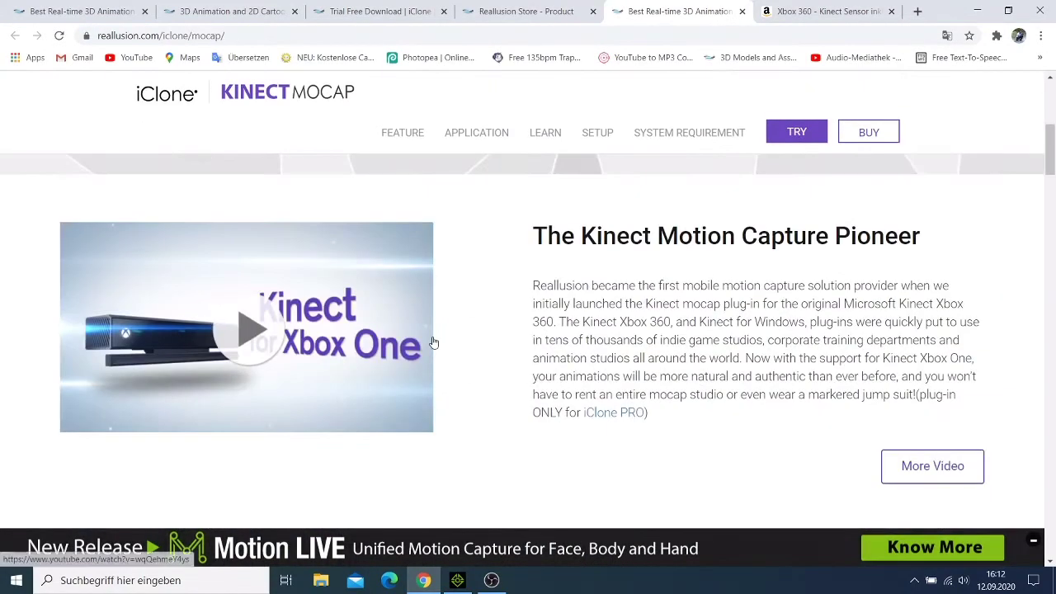
{"action": "scroll", "coordinate": [433, 338], "scroll_direction": "down", "scroll_amount": 3}
{"action": "scroll", "coordinate": [434, 337], "scroll_direction": "up", "scroll_amount": 2}
{"action": "scroll", "coordinate": [446, 337], "scroll_direction": "up", "scroll_amount": 2}
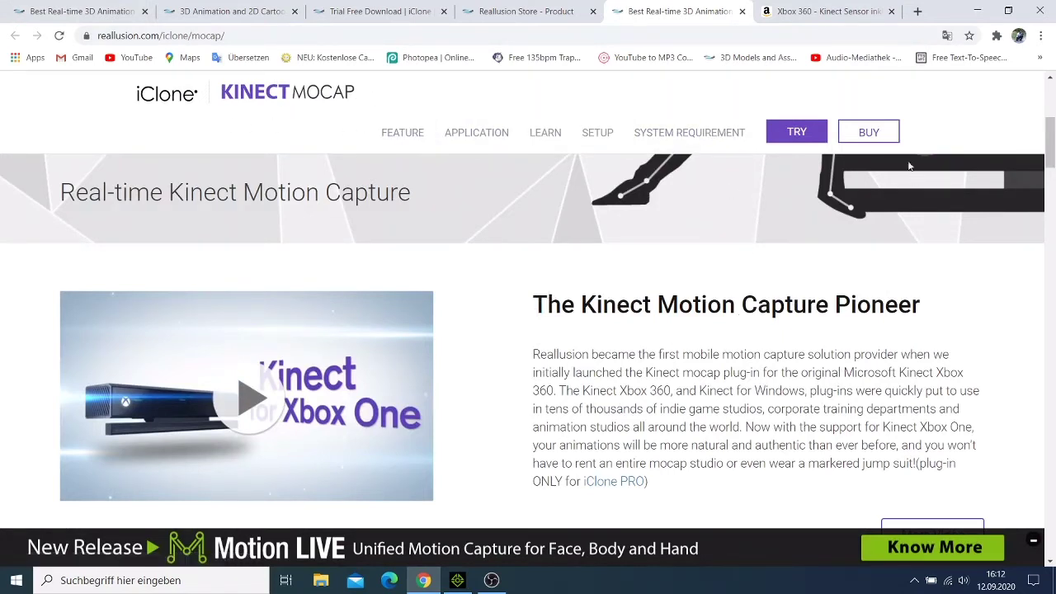
{"action": "left_click", "coordinate": [869, 142]}
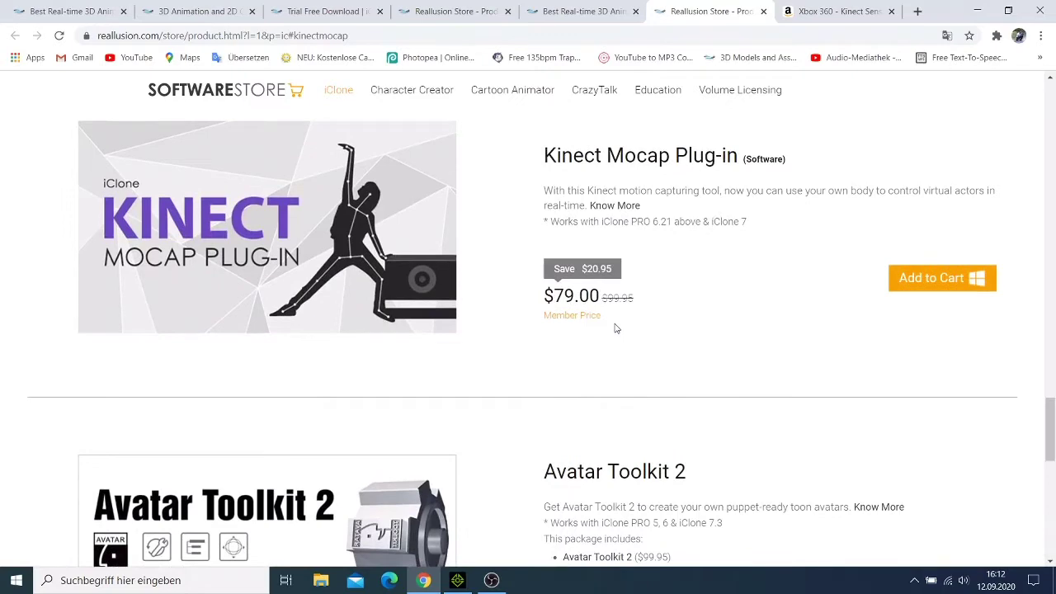
Step: Review the $79.00 Kinect Mocap Plug-in store listing and switch to the Amazon Xbox 360 Kinect tab
{"action": "scroll", "coordinate": [597, 332], "scroll_direction": "down", "scroll_amount": 4}
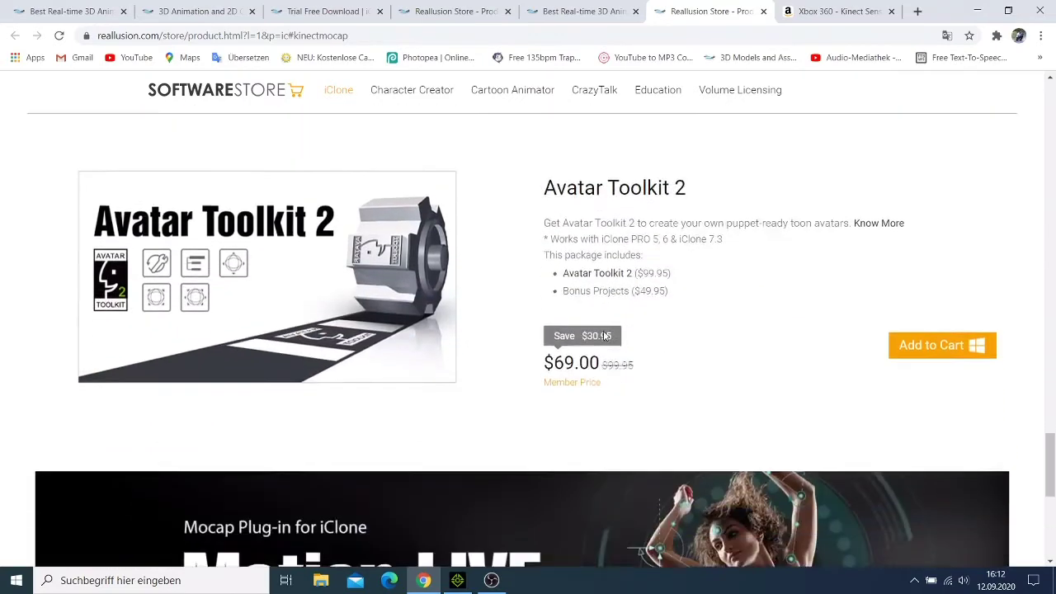
{"action": "scroll", "coordinate": [608, 330], "scroll_direction": "up", "scroll_amount": 2}
{"action": "scroll", "coordinate": [603, 323], "scroll_direction": "up", "scroll_amount": 5}
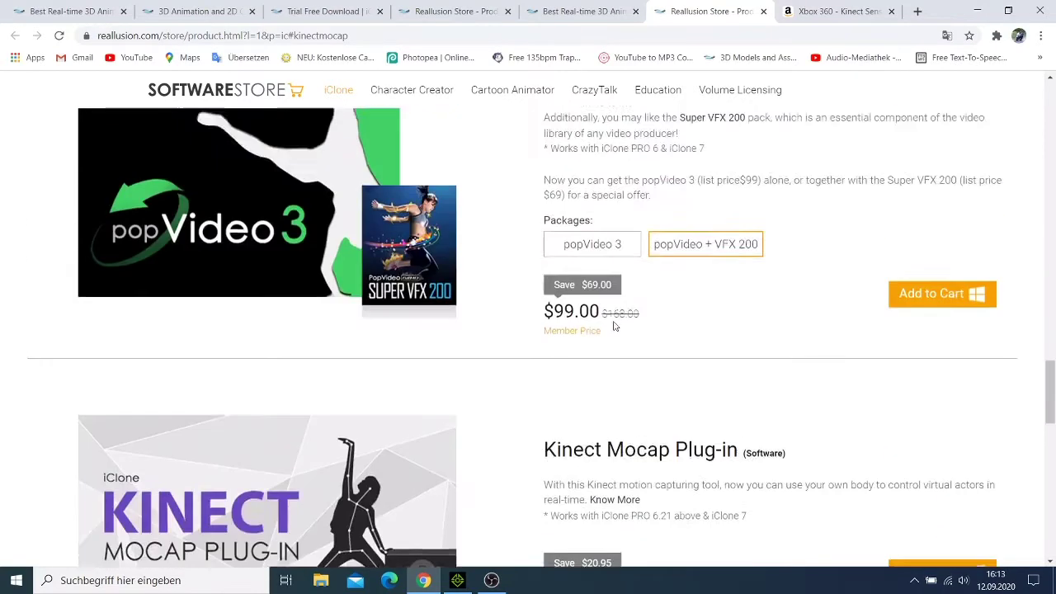
{"action": "scroll", "coordinate": [617, 323], "scroll_direction": "up", "scroll_amount": 2}
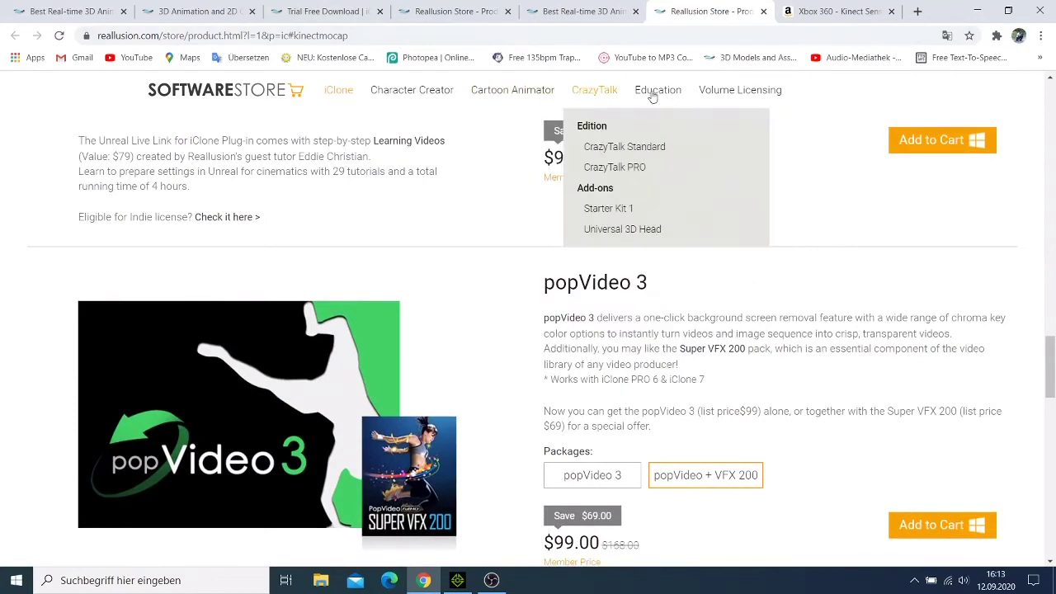
{"action": "left_click", "coordinate": [828, 11]}
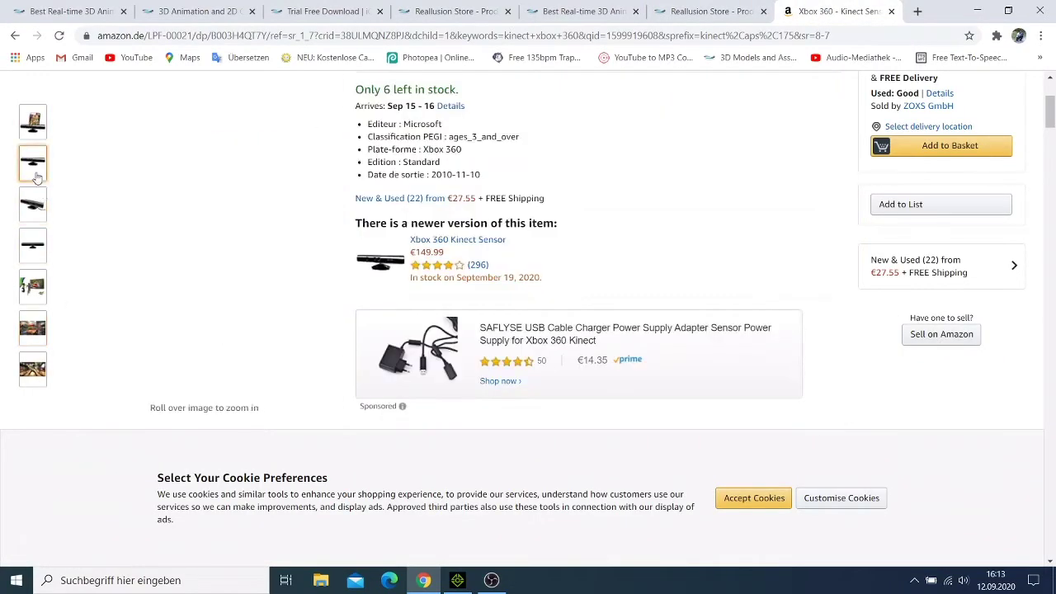
{"action": "mouse_move", "coordinate": [259, 181]}
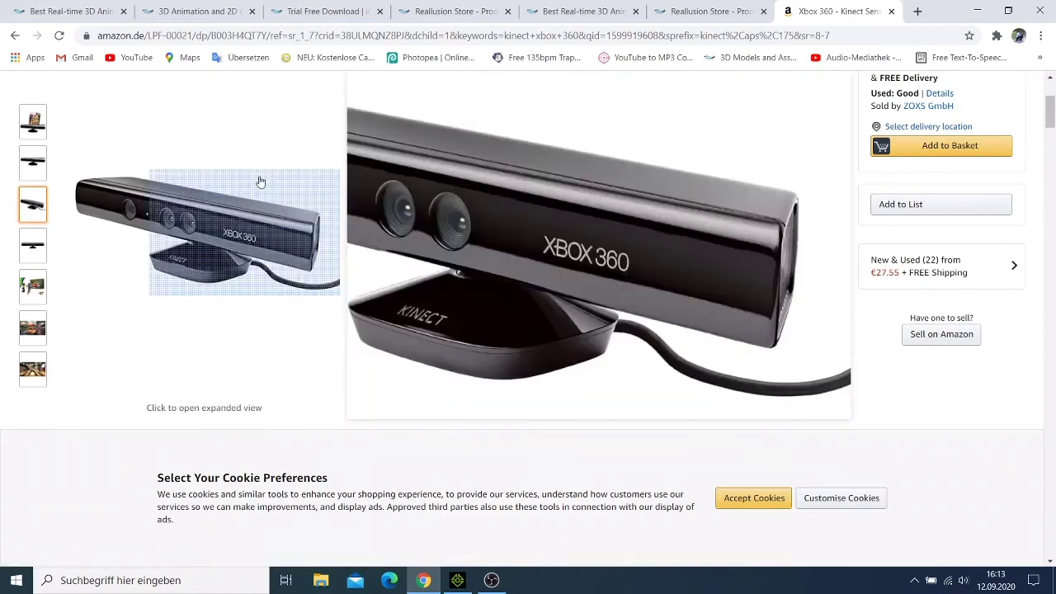
Step: Copy the Amazon title 'Xbox 360 - Kinect Sensor inkl. Kinect Adventures' and open a new tab
{"action": "scroll", "coordinate": [276, 183], "scroll_direction": "up", "scroll_amount": 3}
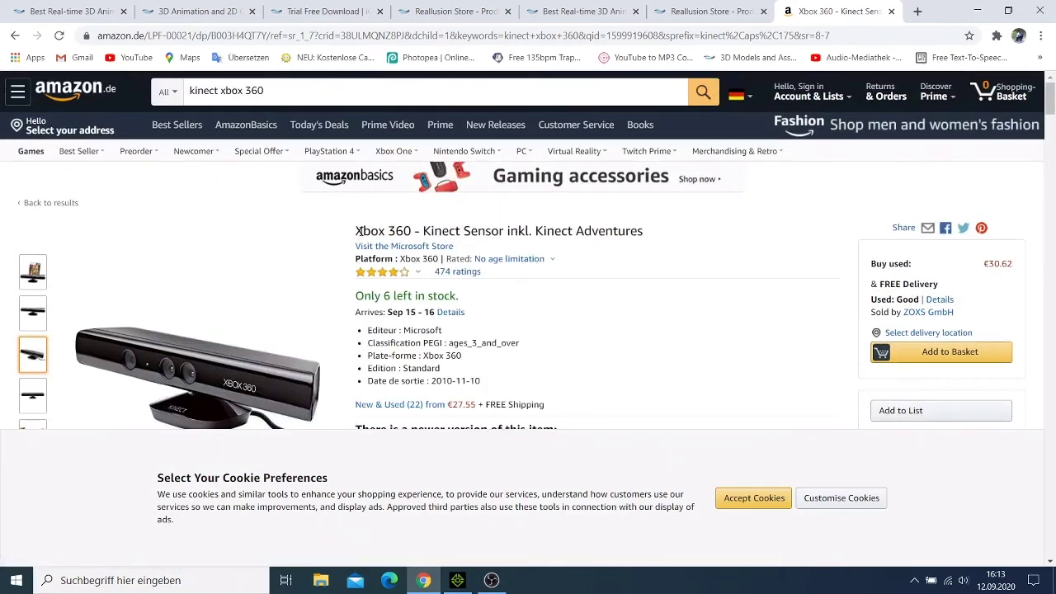
{"action": "left_click_drag", "start_coordinate": [359, 231], "coordinate": [627, 233]}
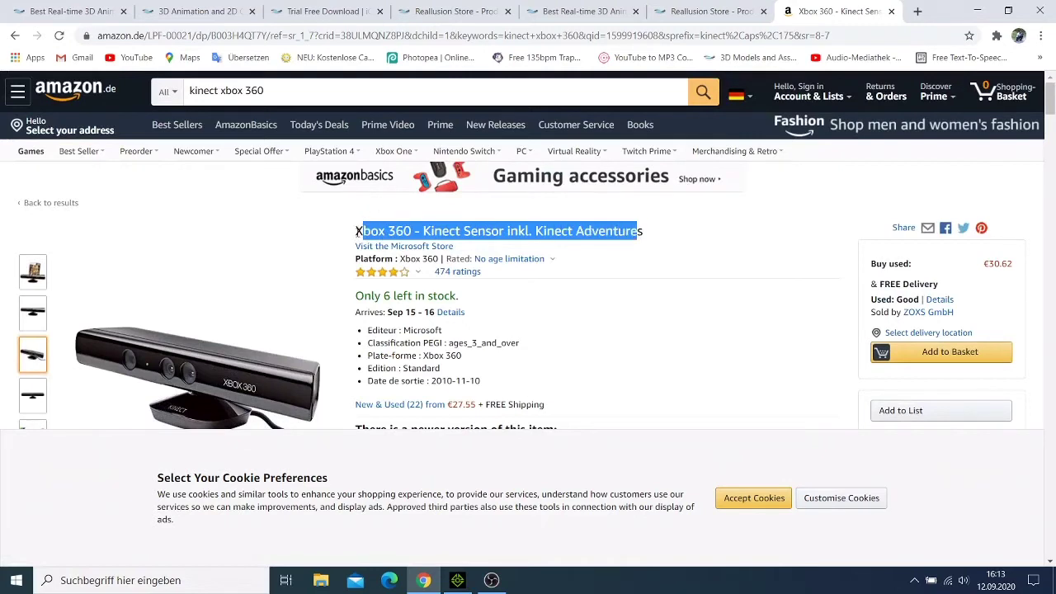
{"action": "left_click_drag", "start_coordinate": [356, 231], "coordinate": [648, 239]}
{"action": "right_click", "coordinate": [579, 233]}
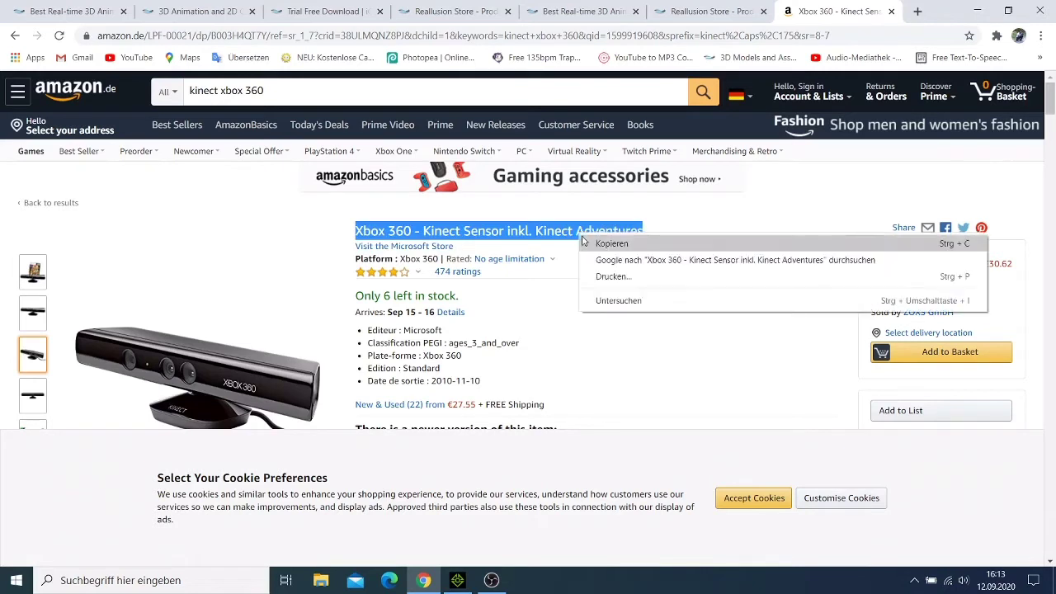
{"action": "left_click", "coordinate": [645, 247]}
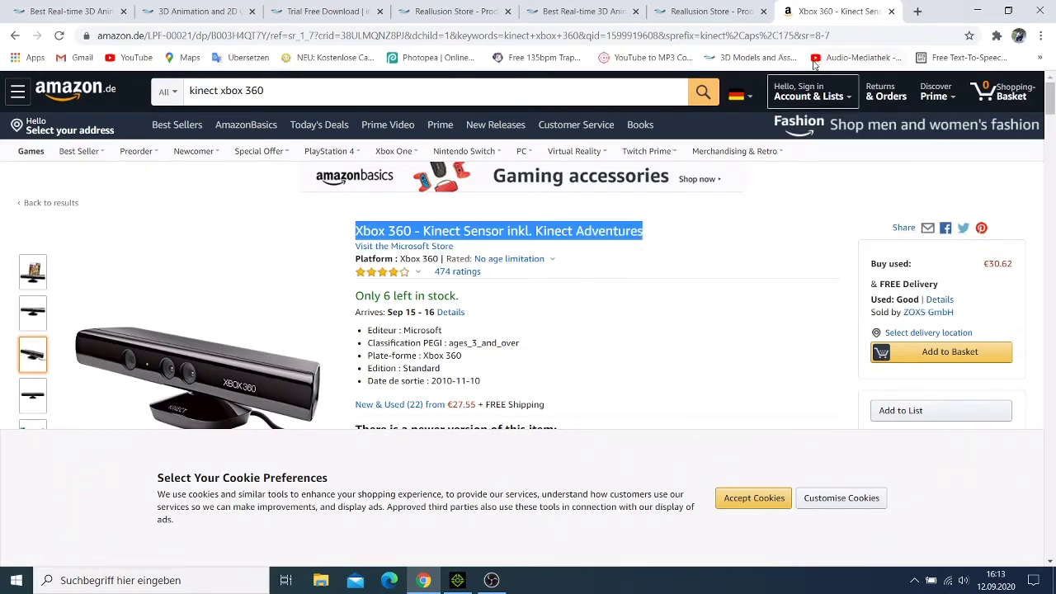
{"action": "left_click", "coordinate": [917, 10]}
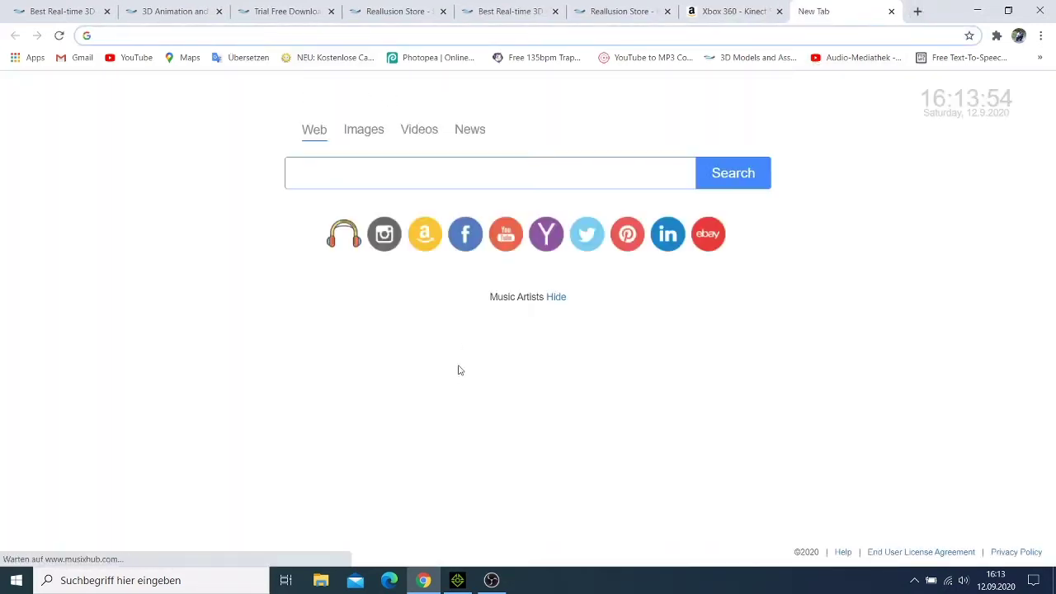
Step: Paste 'Xbox 360 - Kinect Sensor inkl. Kinect Adventures' into the address bar and search Google
{"action": "right_click", "coordinate": [422, 183]}
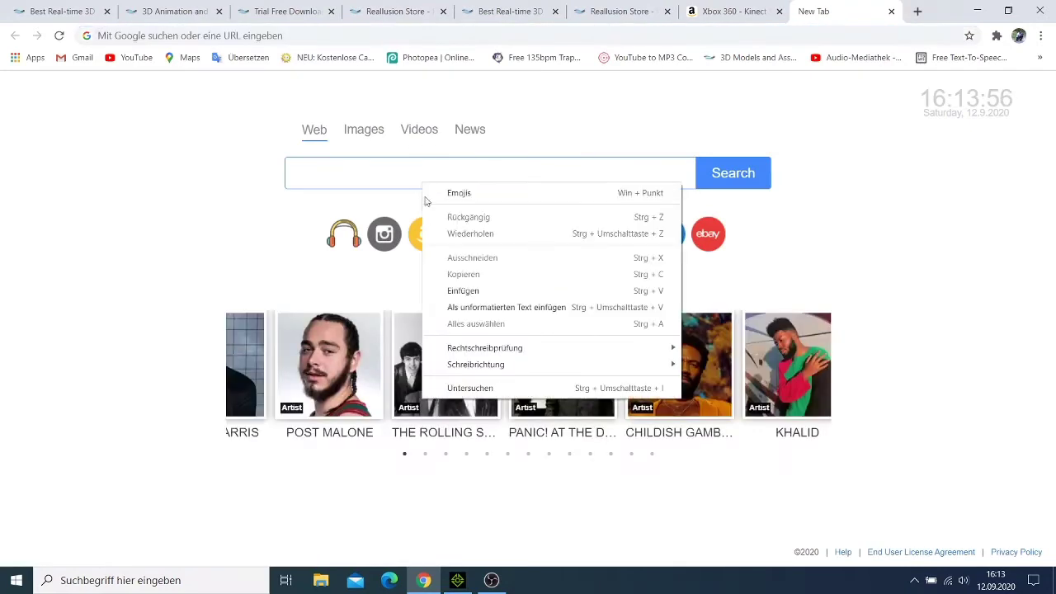
{"action": "left_click", "coordinate": [485, 288]}
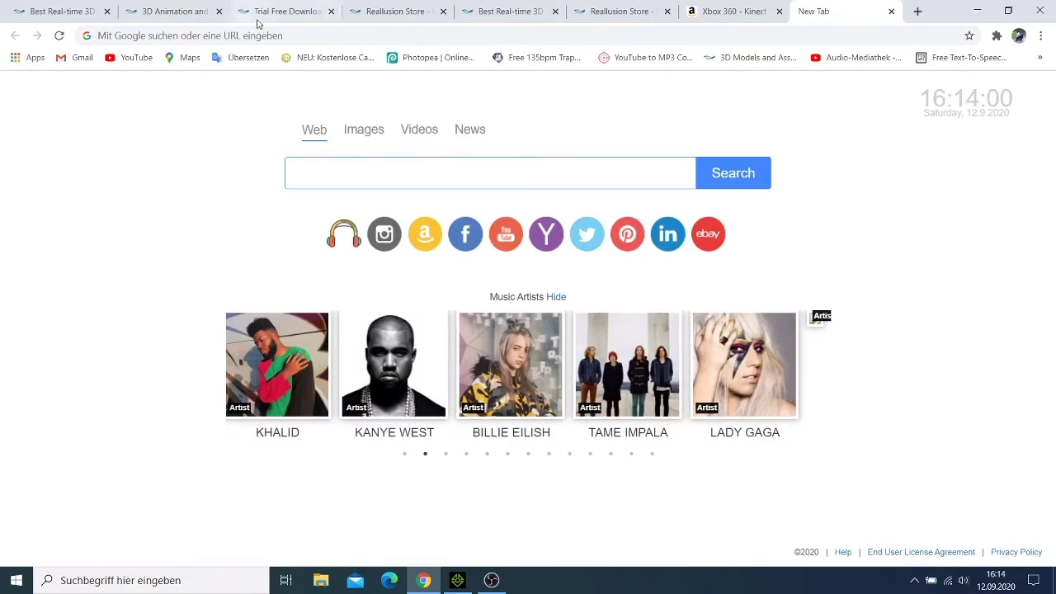
{"action": "left_click", "coordinate": [289, 36]}
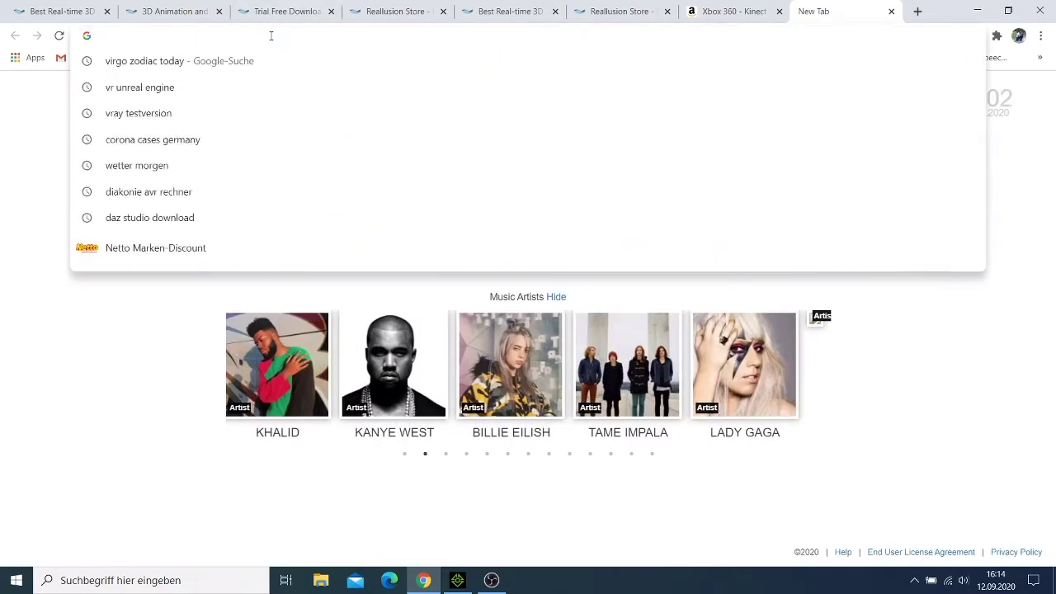
{"action": "right_click", "coordinate": [271, 36]}
{"action": "left_click", "coordinate": [334, 128]}
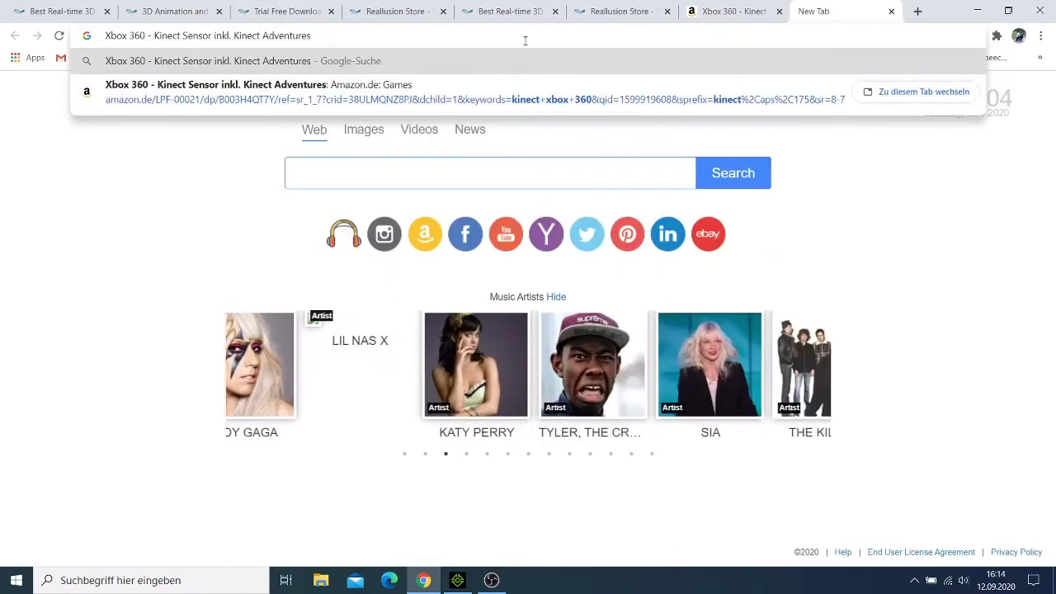
{"action": "left_click", "coordinate": [475, 59]}
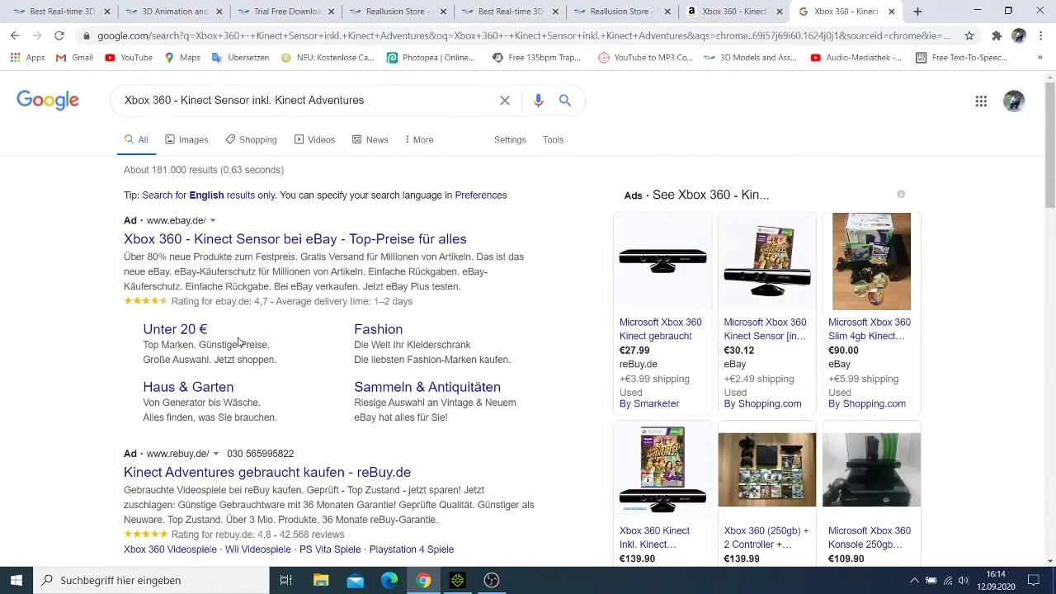
Step: Open eBay's Xbox 360 Kinect Sensor results and browse the listings and prices
{"action": "left_click", "coordinate": [266, 244]}
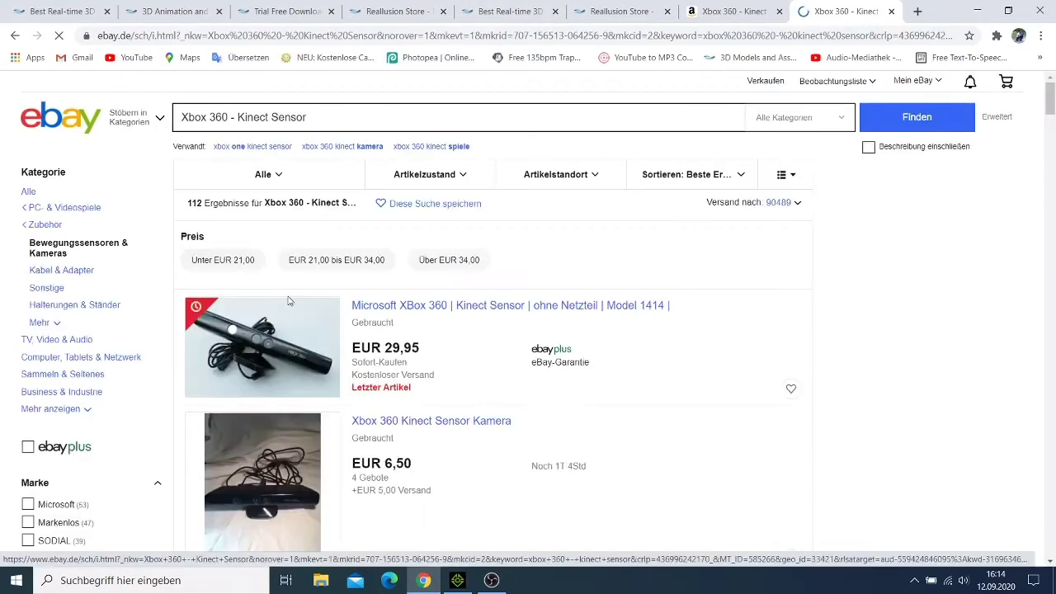
{"action": "scroll", "coordinate": [290, 300], "scroll_direction": "down", "scroll_amount": 2}
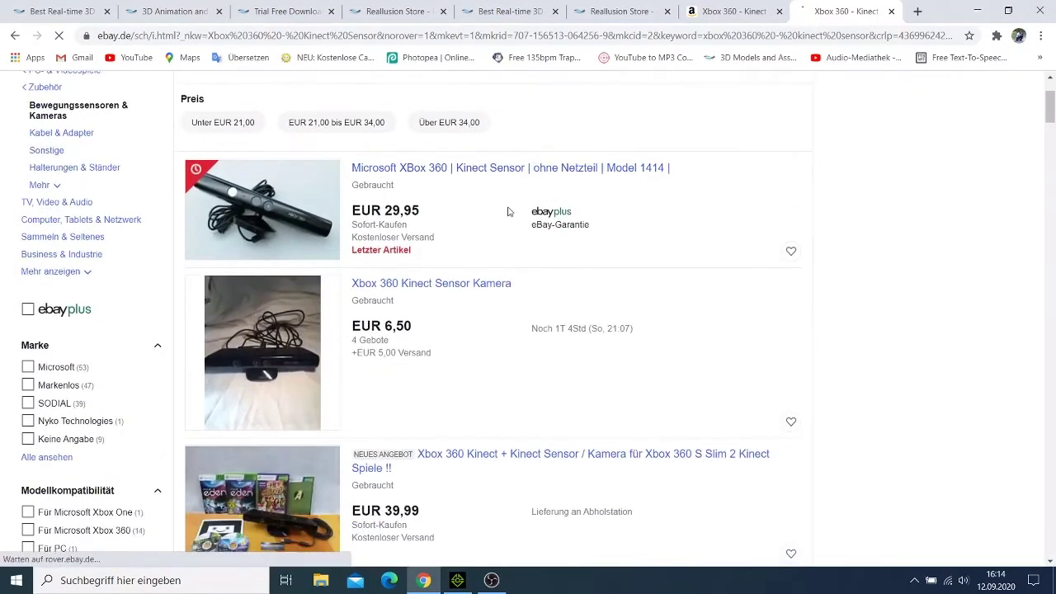
{"action": "scroll", "coordinate": [416, 317], "scroll_direction": "down", "scroll_amount": 1}
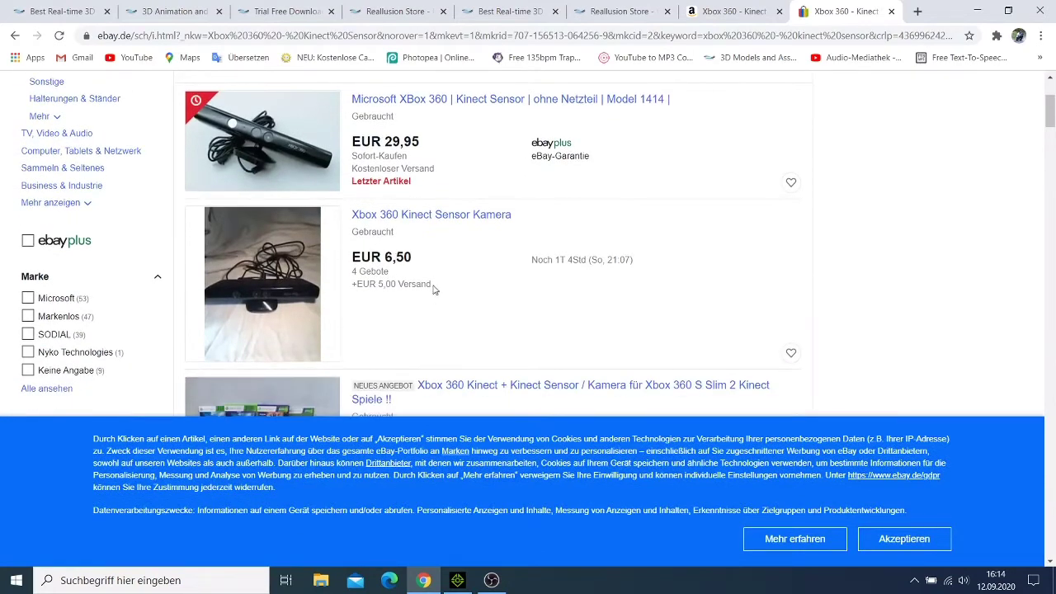
{"action": "scroll", "coordinate": [437, 285], "scroll_direction": "down", "scroll_amount": 3}
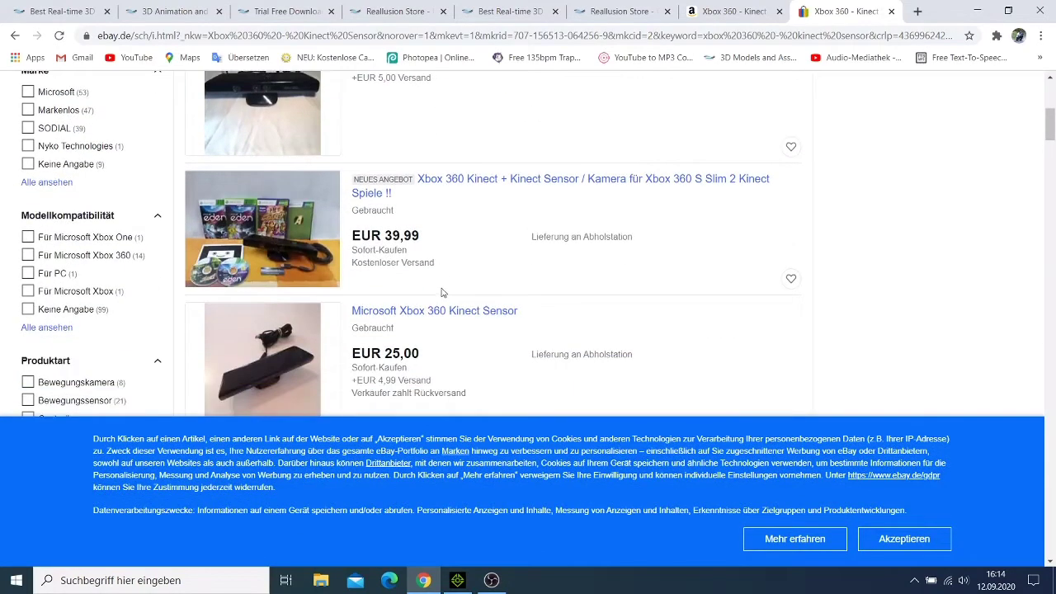
{"action": "scroll", "coordinate": [442, 293], "scroll_direction": "down", "scroll_amount": 3}
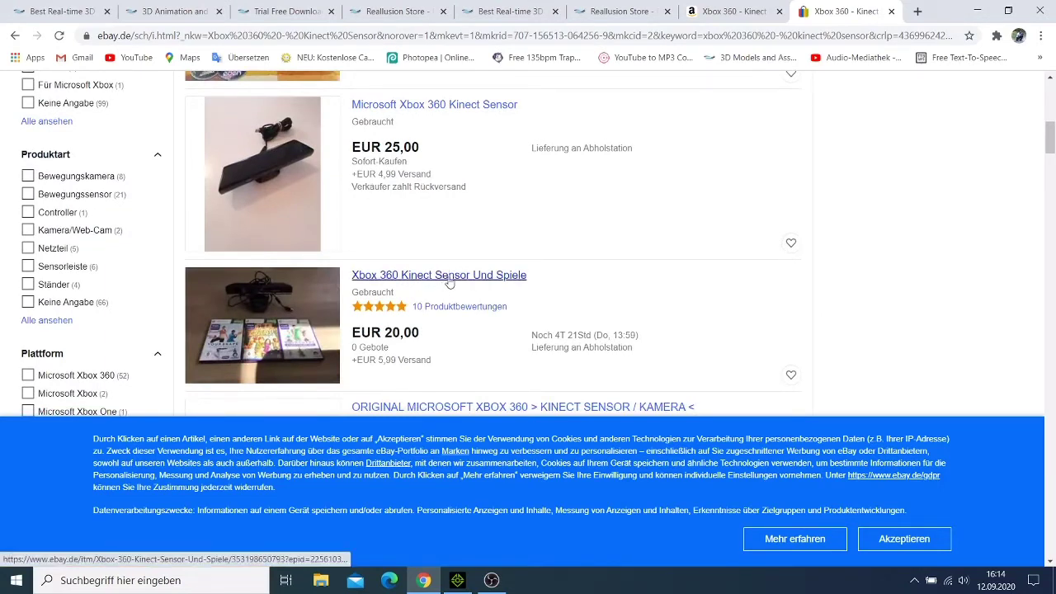
{"action": "scroll", "coordinate": [457, 283], "scroll_direction": "up", "scroll_amount": 2}
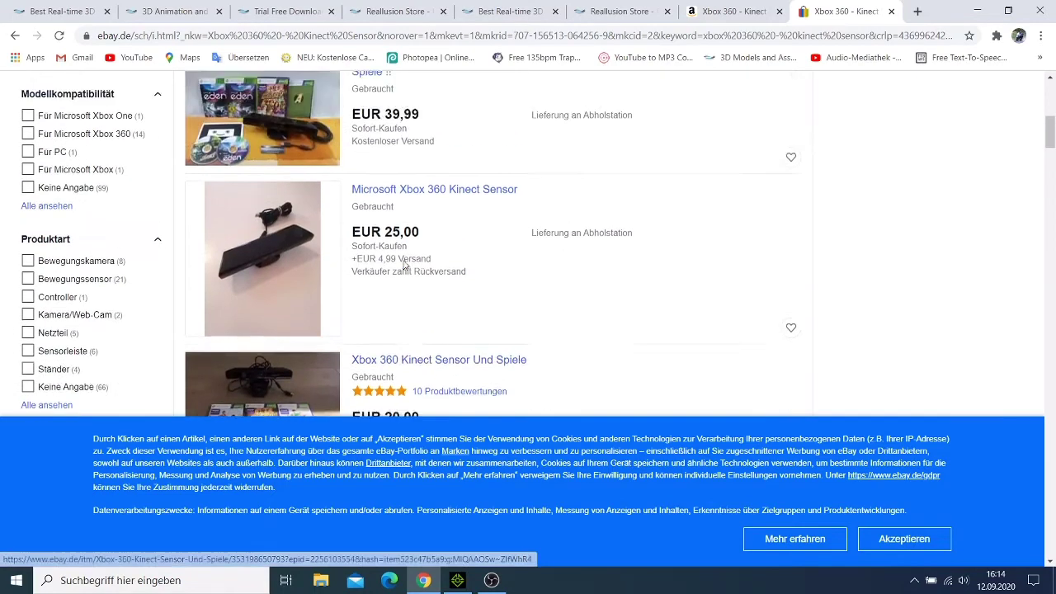
{"action": "scroll", "coordinate": [366, 286], "scroll_direction": "up", "scroll_amount": 5}
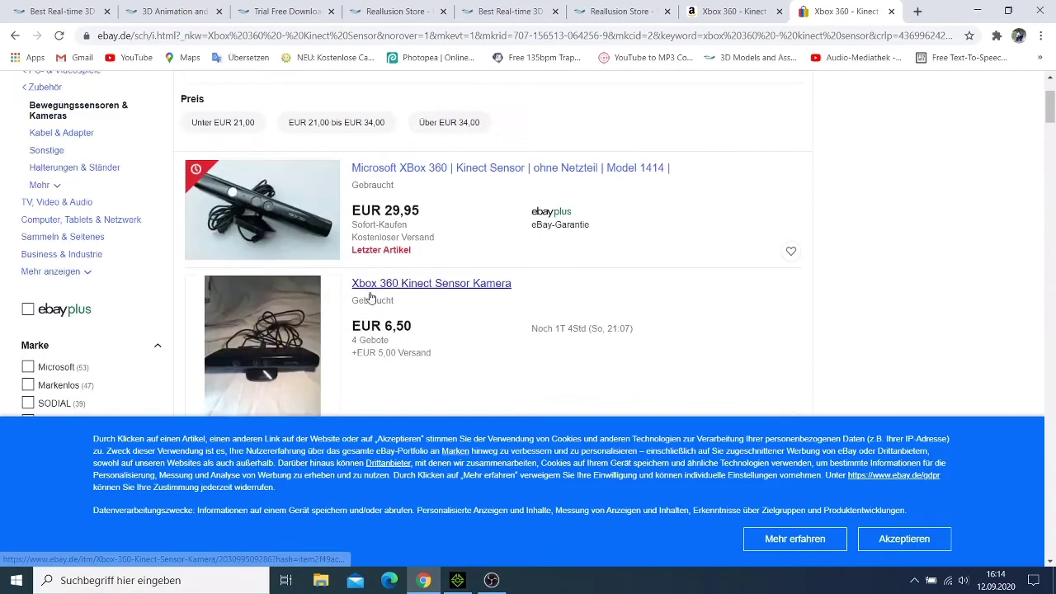
{"action": "scroll", "coordinate": [367, 288], "scroll_direction": "up", "scroll_amount": 2}
Step: Accept eBay's cookie notice and minimize Chrome to show the desktop
{"action": "scroll", "coordinate": [368, 298], "scroll_direction": "down", "scroll_amount": 3}
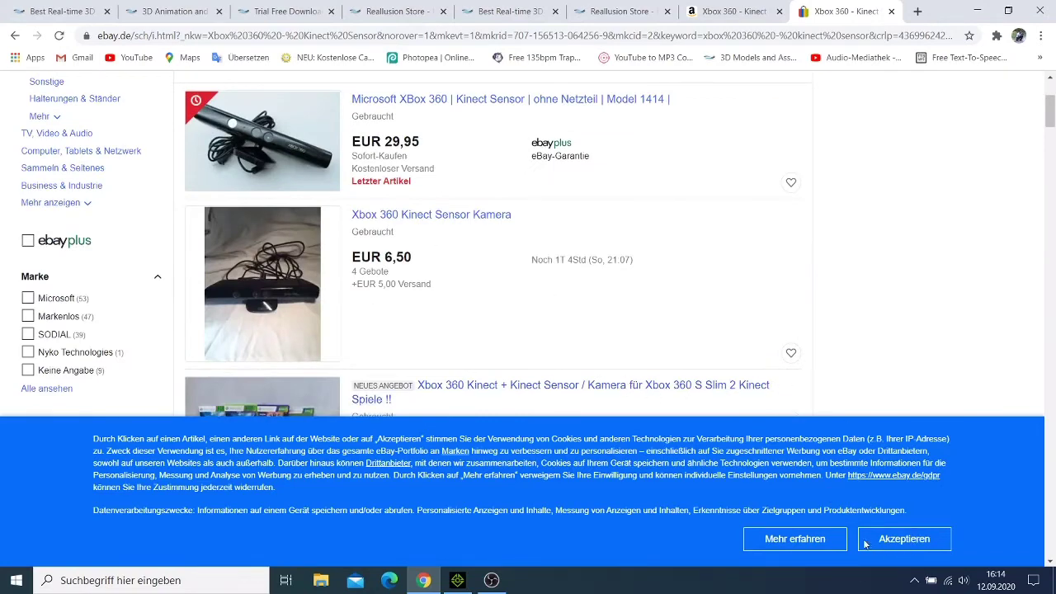
{"action": "left_click", "coordinate": [891, 546]}
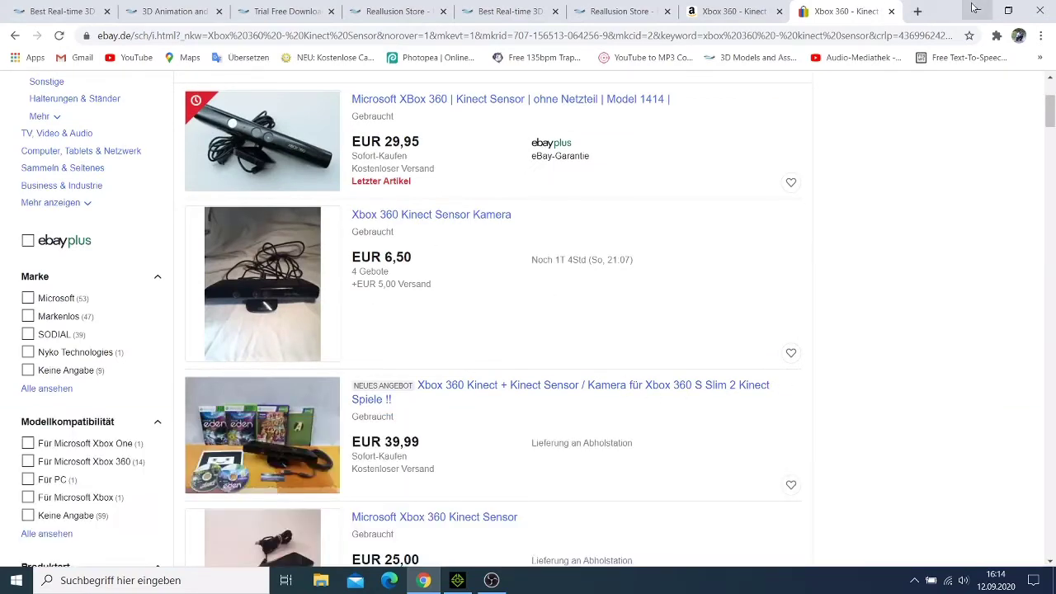
{"action": "left_click", "coordinate": [977, 10]}
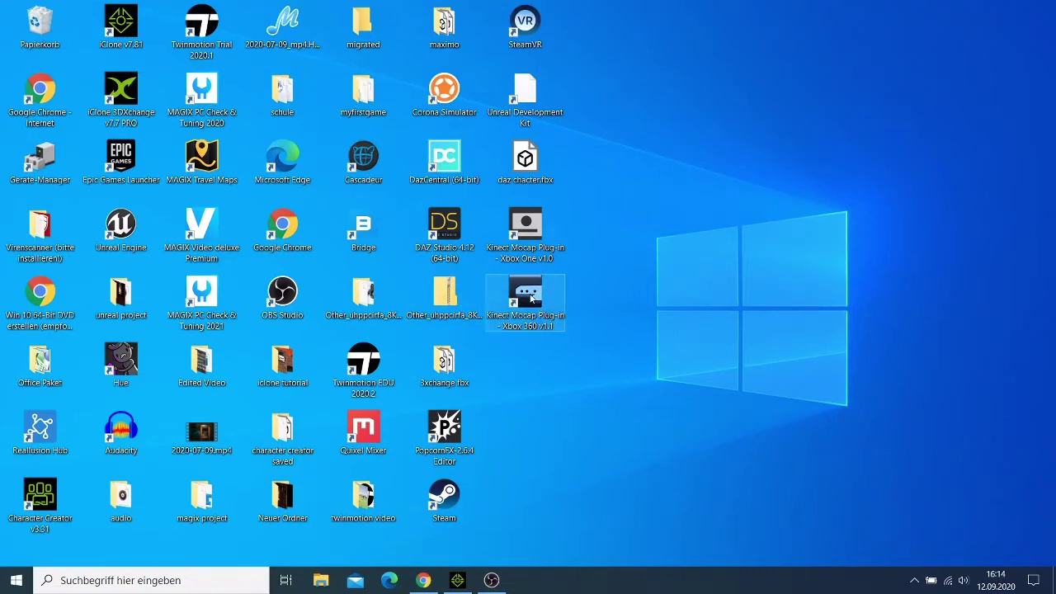
Step: Launch the Kinect Mocap Plug-in for Xbox 360 from the desktop, then close its Mocap Device window
{"action": "double_click", "coordinate": [527, 297]}
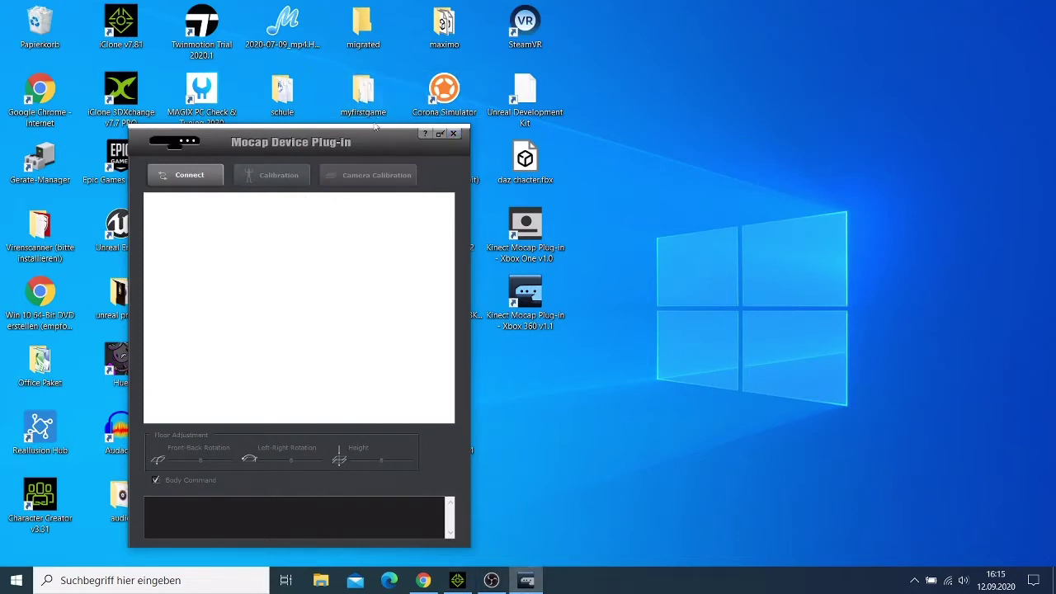
{"action": "left_click", "coordinate": [455, 135]}
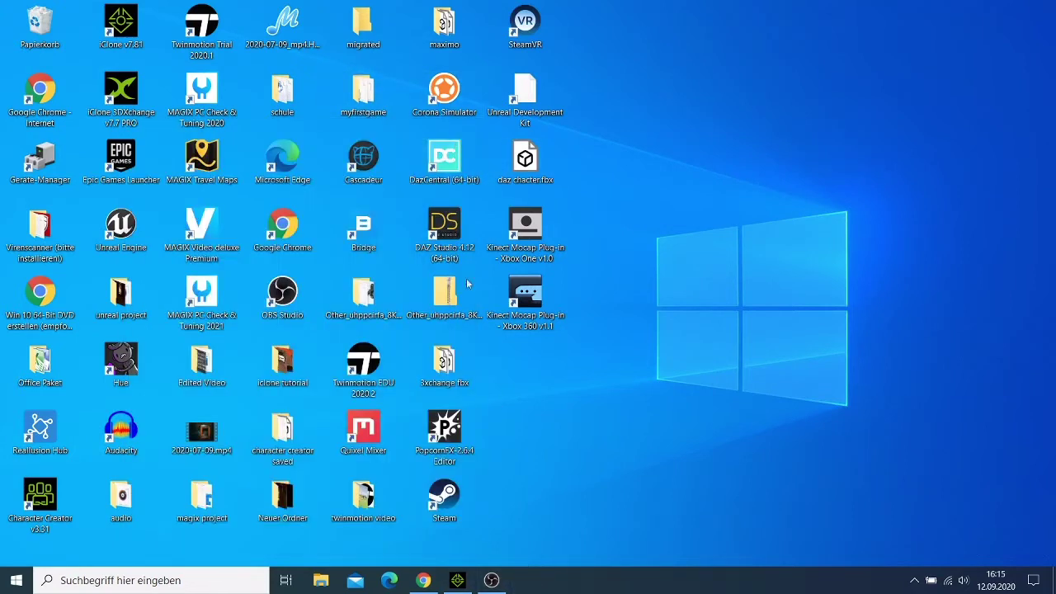
Step: Restore iClone and open the Avatar template folder listing avatars such as 0.Jade and 0.Zane
{"action": "left_click", "coordinate": [470, 584]}
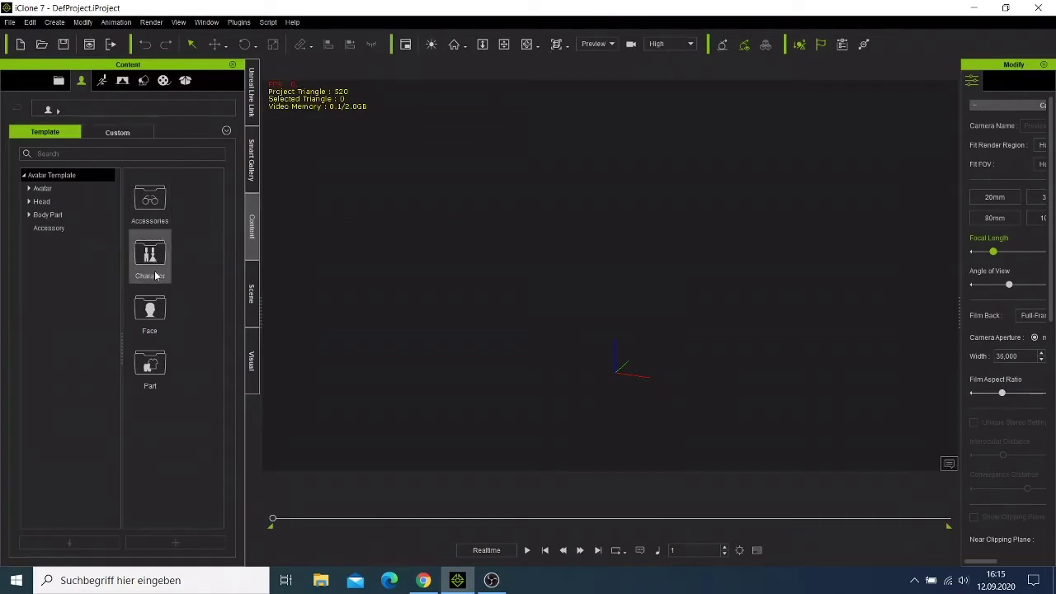
{"action": "left_click", "coordinate": [72, 193]}
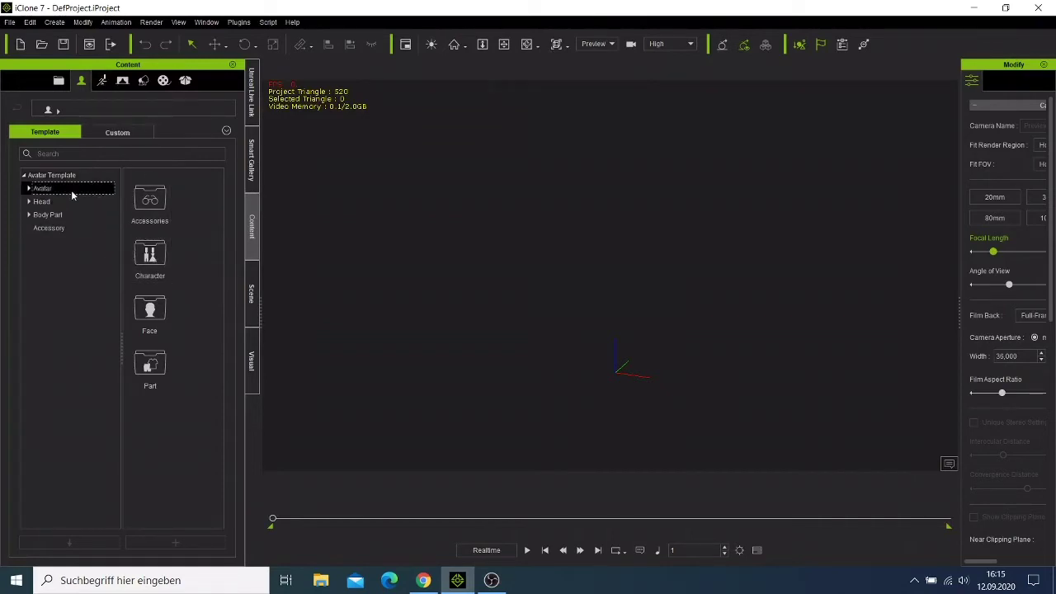
{"action": "scroll", "coordinate": [174, 418], "scroll_direction": "down", "scroll_amount": 3}
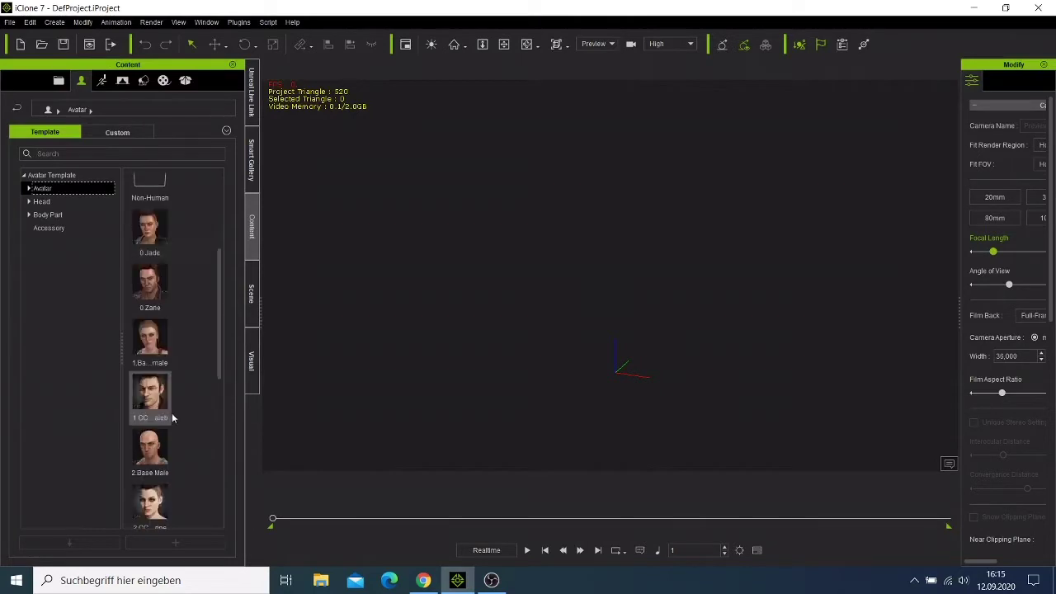
{"action": "scroll", "coordinate": [175, 412], "scroll_direction": "down", "scroll_amount": 5}
{"action": "scroll", "coordinate": [156, 346], "scroll_direction": "up", "scroll_amount": 6}
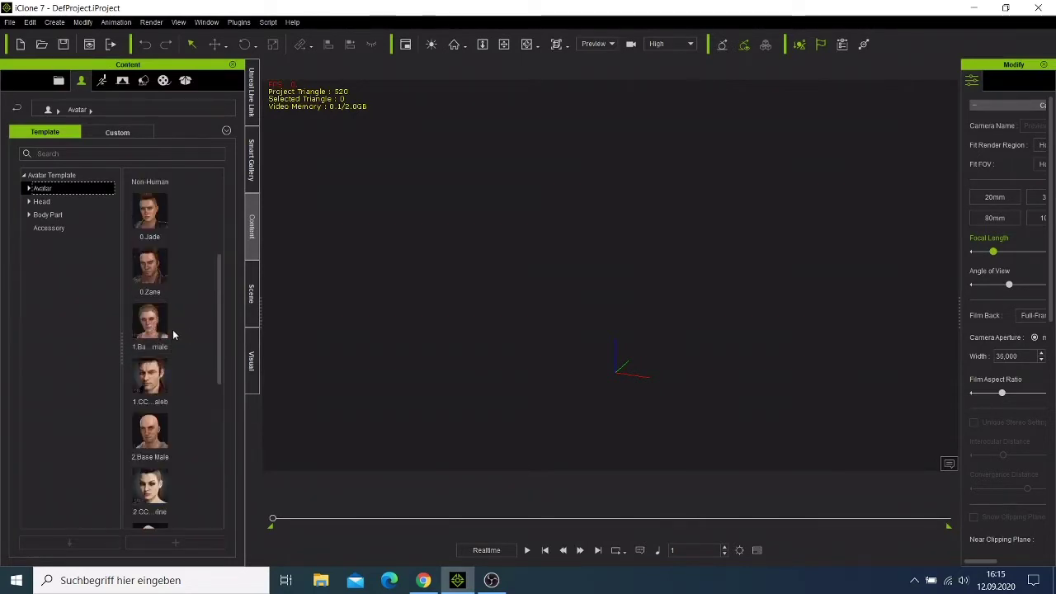
Step: Load the 1.Base Female avatar into the scene; it stalls at 70% and iClone stops responding
{"action": "double_click", "coordinate": [153, 326]}
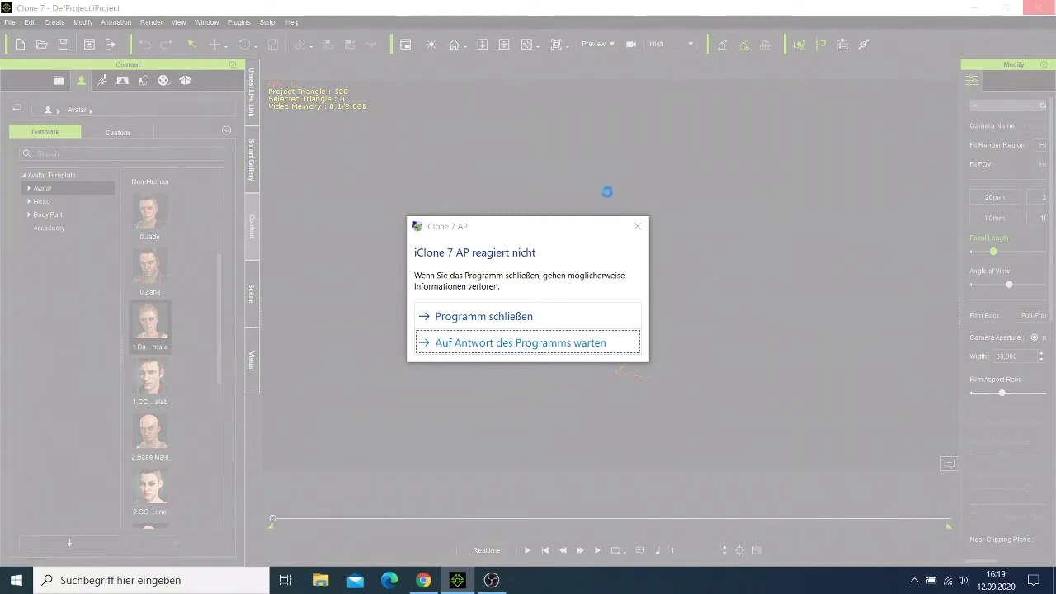
Step: Close the frozen iClone with 'Programm schließen' and relaunch iClone 7 from the desktop shortcut
{"action": "left_click", "coordinate": [472, 318]}
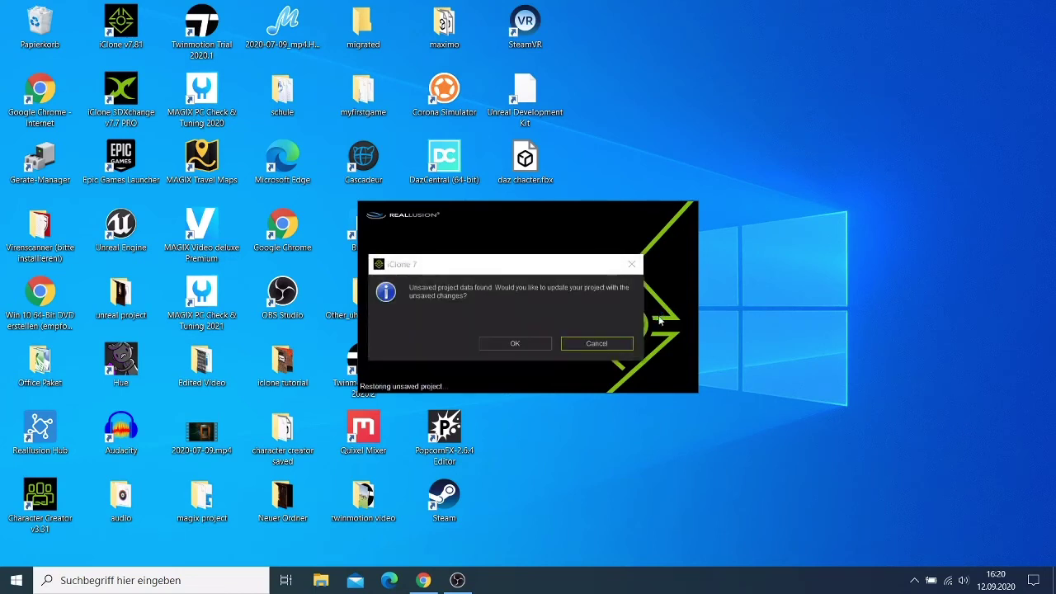
Step: Decline restoring unsaved data, then dismiss the welcome screen and the Smart Gallery error
{"action": "left_click", "coordinate": [601, 345]}
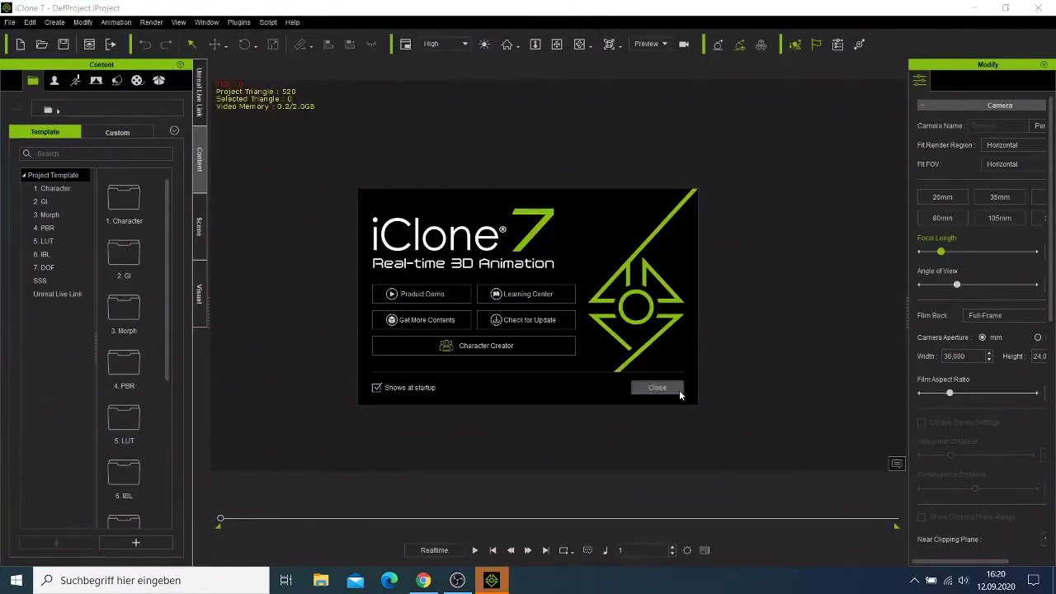
{"action": "left_click", "coordinate": [654, 387]}
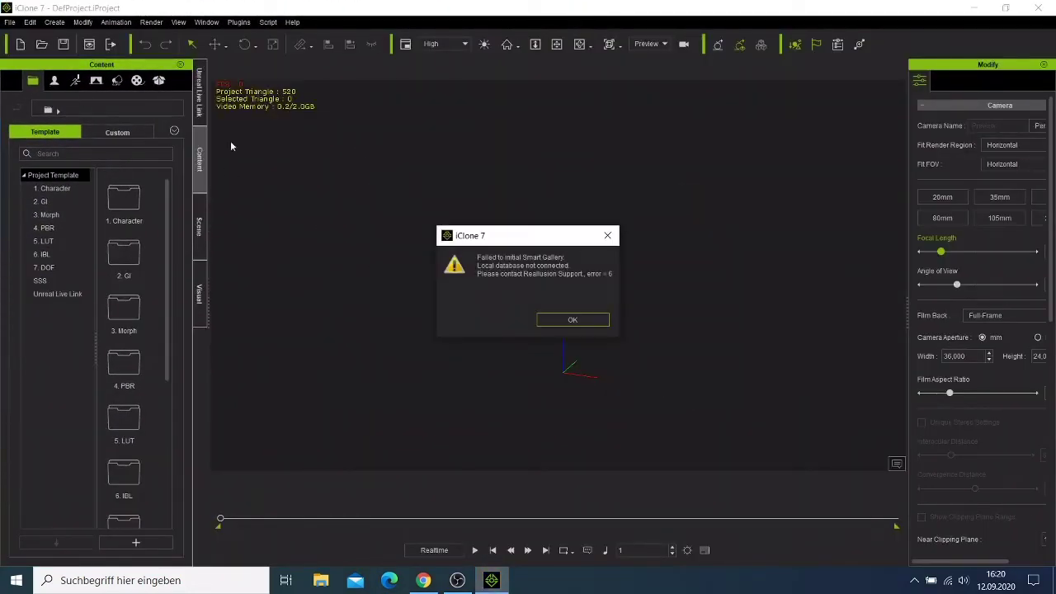
{"action": "left_click", "coordinate": [572, 319]}
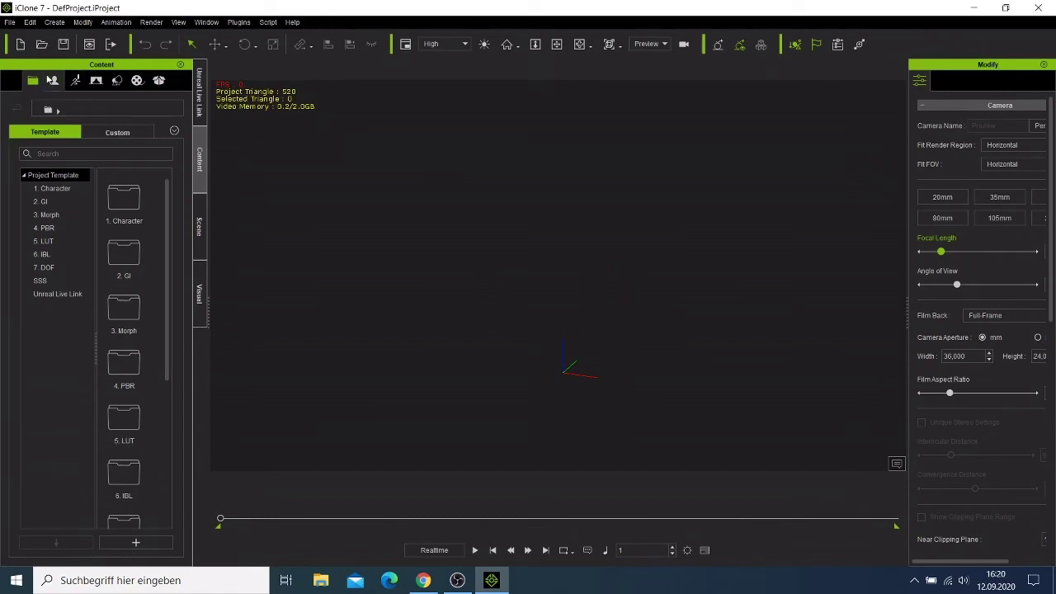
Step: Open the Avatar template folder in the Content panel and scroll to the avatar thumbnails
{"action": "left_click", "coordinate": [54, 82]}
{"action": "left_click", "coordinate": [54, 190]}
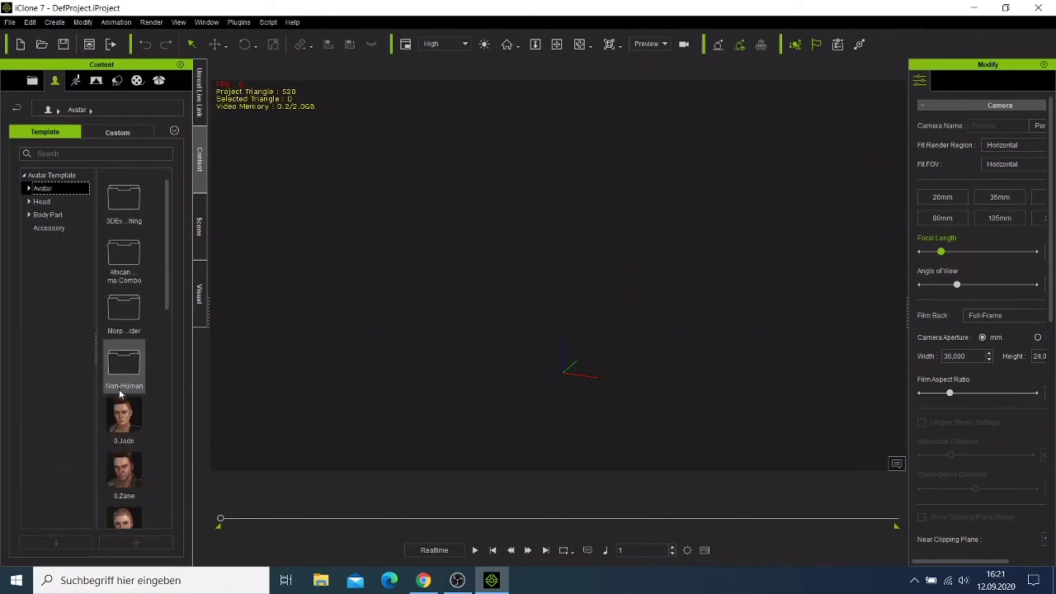
{"action": "scroll", "coordinate": [124, 387], "scroll_direction": "down", "scroll_amount": 3}
{"action": "scroll", "coordinate": [145, 411], "scroll_direction": "down", "scroll_amount": 2}
{"action": "scroll", "coordinate": [136, 355], "scroll_direction": "up", "scroll_amount": 3}
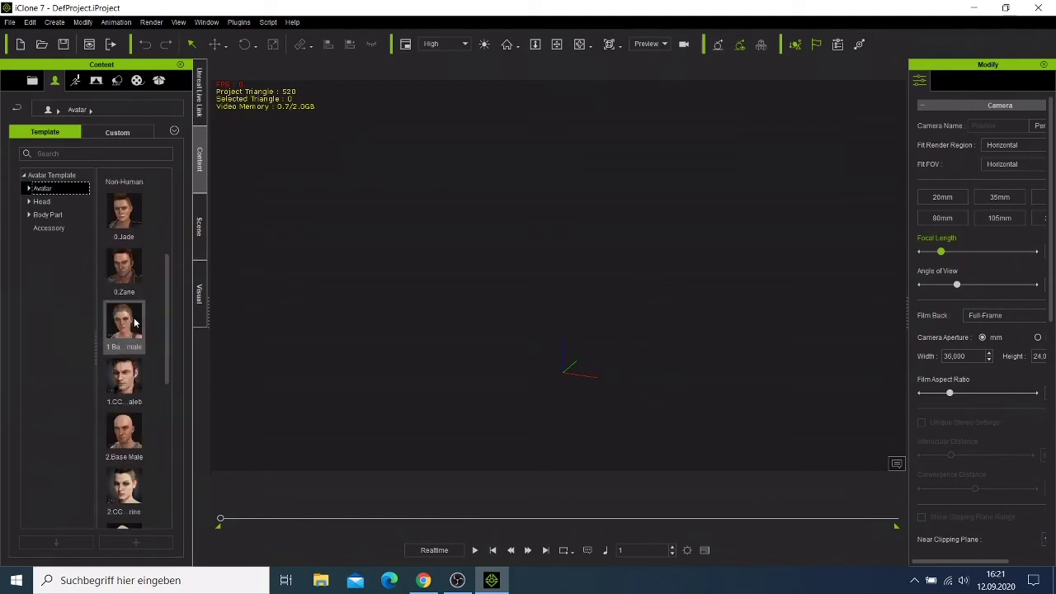
{"action": "scroll", "coordinate": [158, 340], "scroll_direction": "down", "scroll_amount": 3}
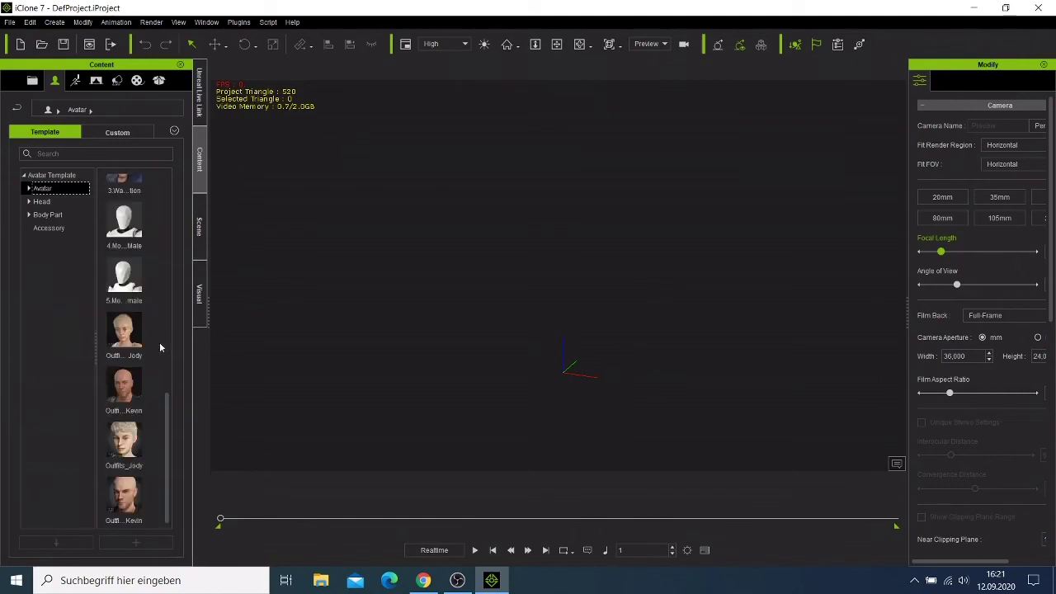
{"action": "scroll", "coordinate": [130, 447], "scroll_direction": "up", "scroll_amount": 5}
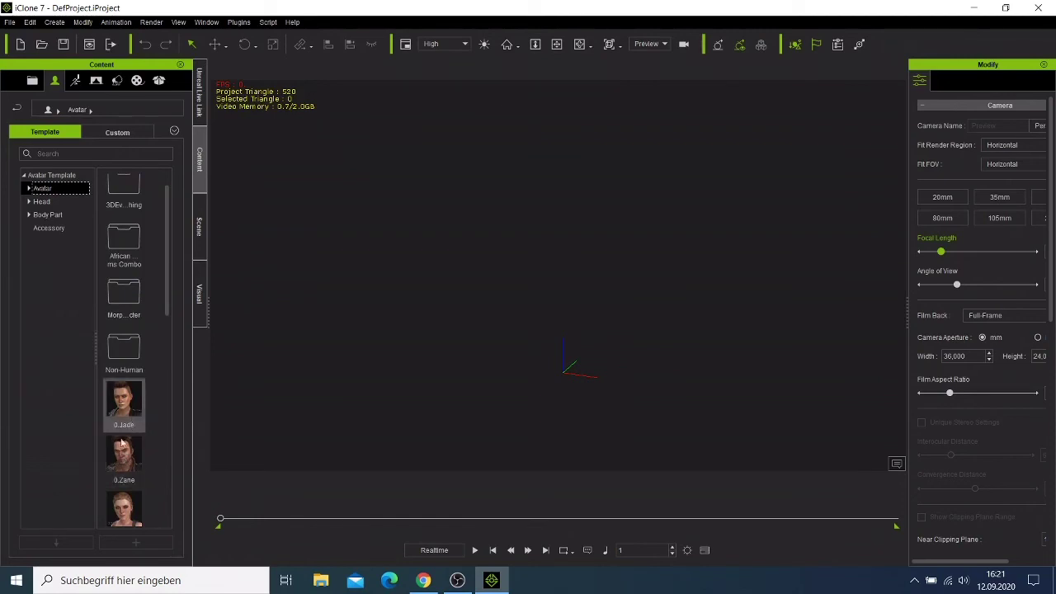
{"action": "scroll", "coordinate": [125, 449], "scroll_direction": "down", "scroll_amount": 5}
{"action": "scroll", "coordinate": [132, 396], "scroll_direction": "up", "scroll_amount": 2}
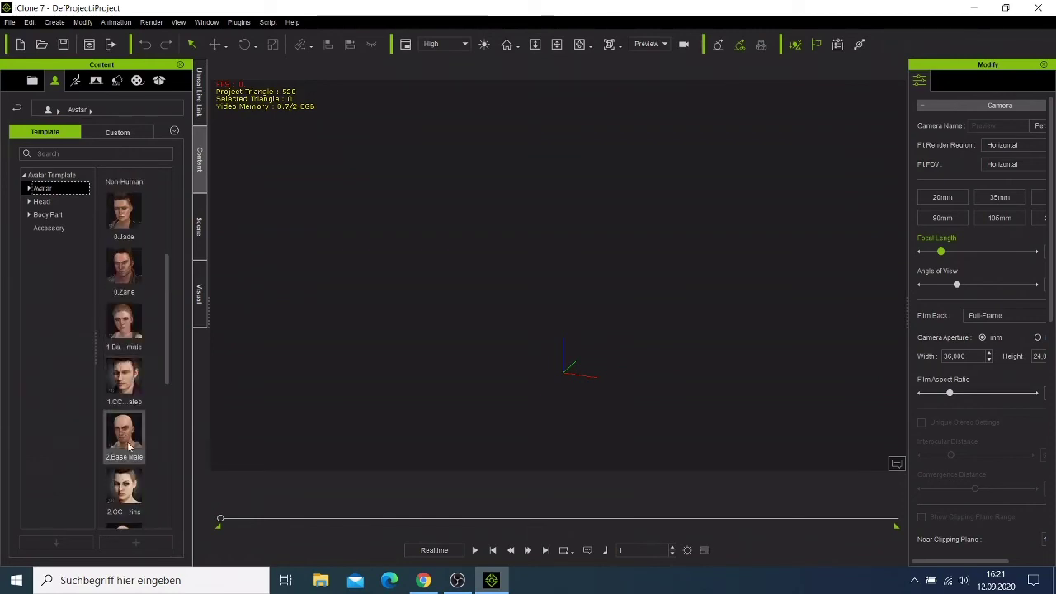
Step: Add the 1.Base Female avatar to the empty scene in T-pose
{"action": "double_click", "coordinate": [141, 338]}
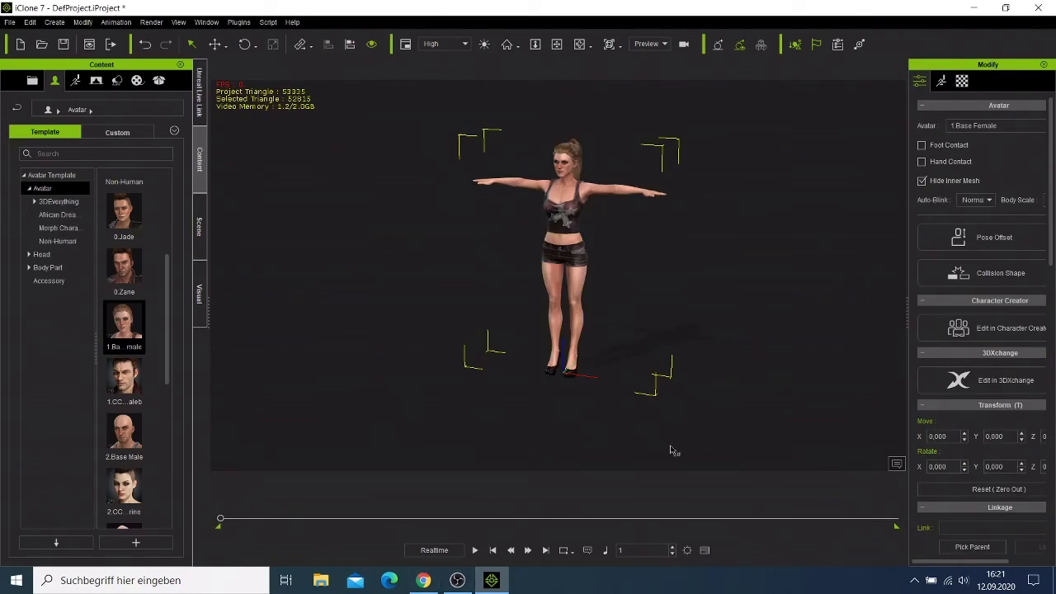
{"action": "scroll", "coordinate": [620, 256], "scroll_direction": "up", "scroll_amount": 2}
{"action": "scroll", "coordinate": [622, 264], "scroll_direction": "up", "scroll_amount": 2}
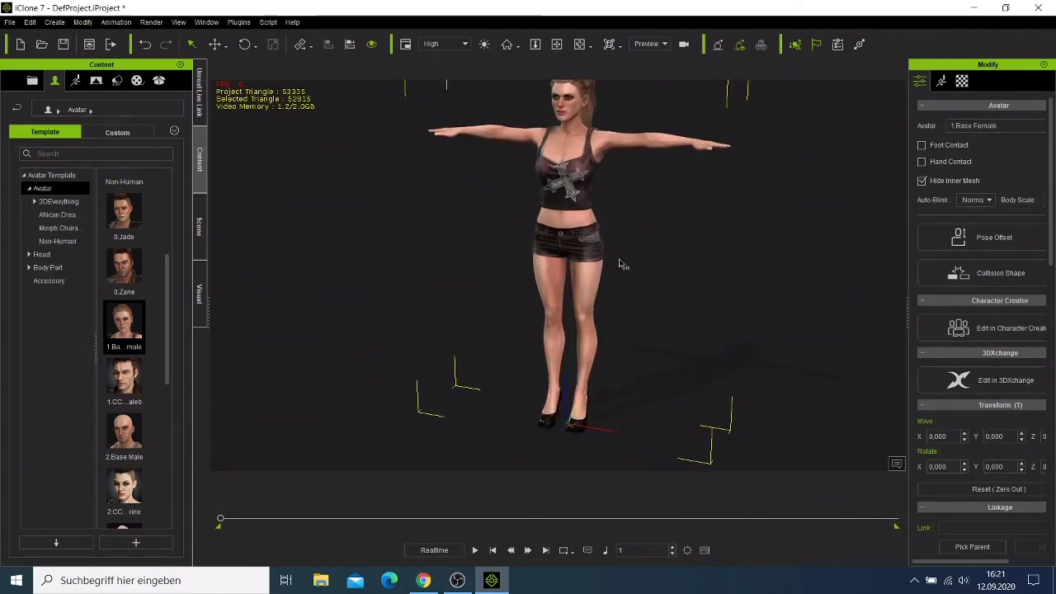
Step: Orbit and pan the camera so the whole avatar faces forward in view
{"action": "left_click", "coordinate": [580, 45]}
{"action": "left_click_drag", "start_coordinate": [510, 292], "coordinate": [540, 294]}
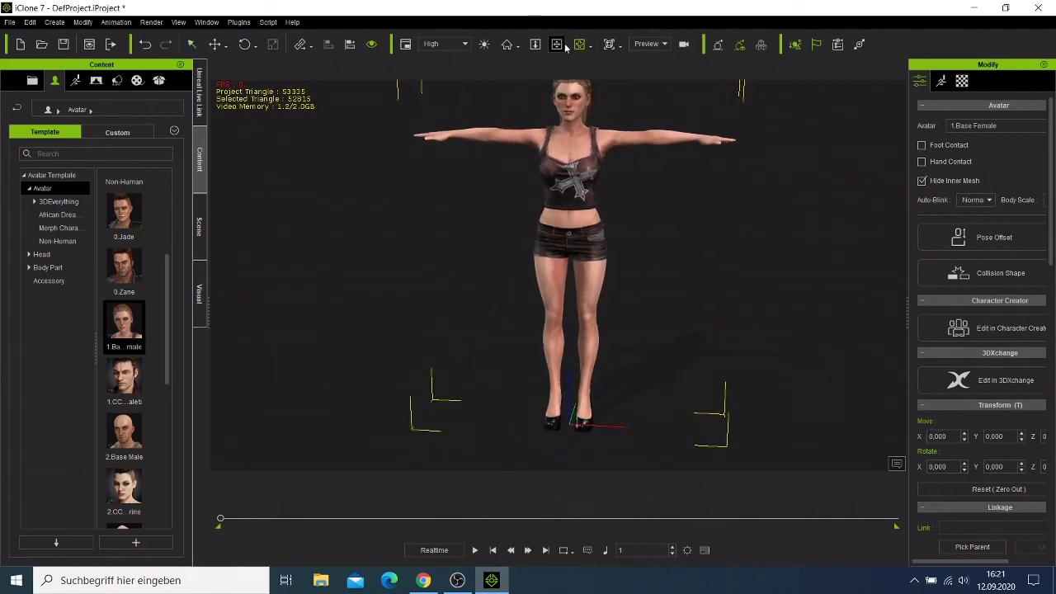
{"action": "left_click", "coordinate": [556, 45]}
{"action": "left_click_drag", "start_coordinate": [571, 221], "coordinate": [554, 256]}
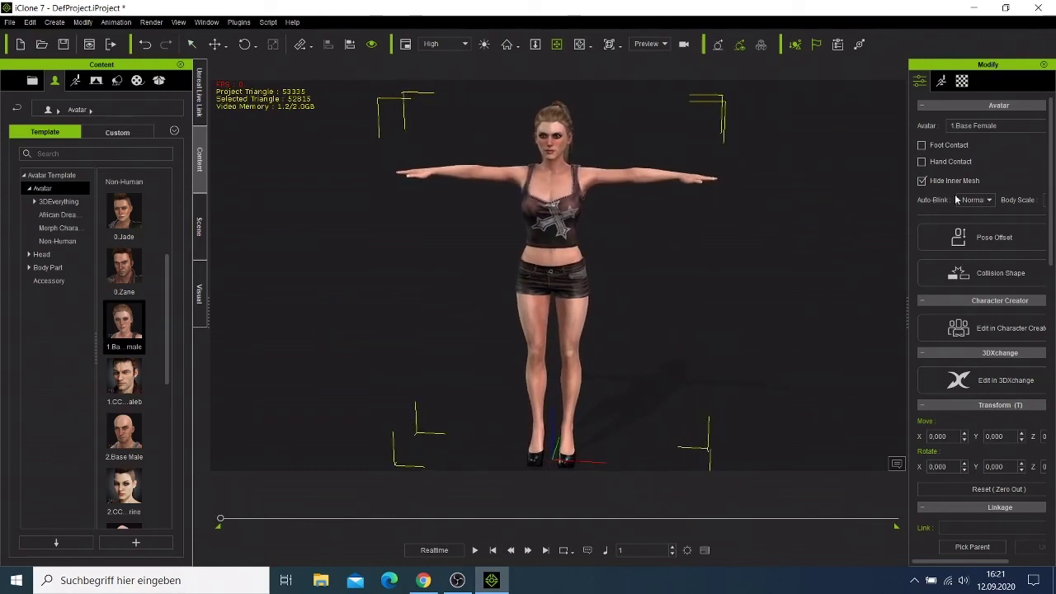
Step: Launch Device Mocap from the Motion tab's Plugins and move the Device Console beside the avatar
{"action": "left_click", "coordinate": [940, 80]}
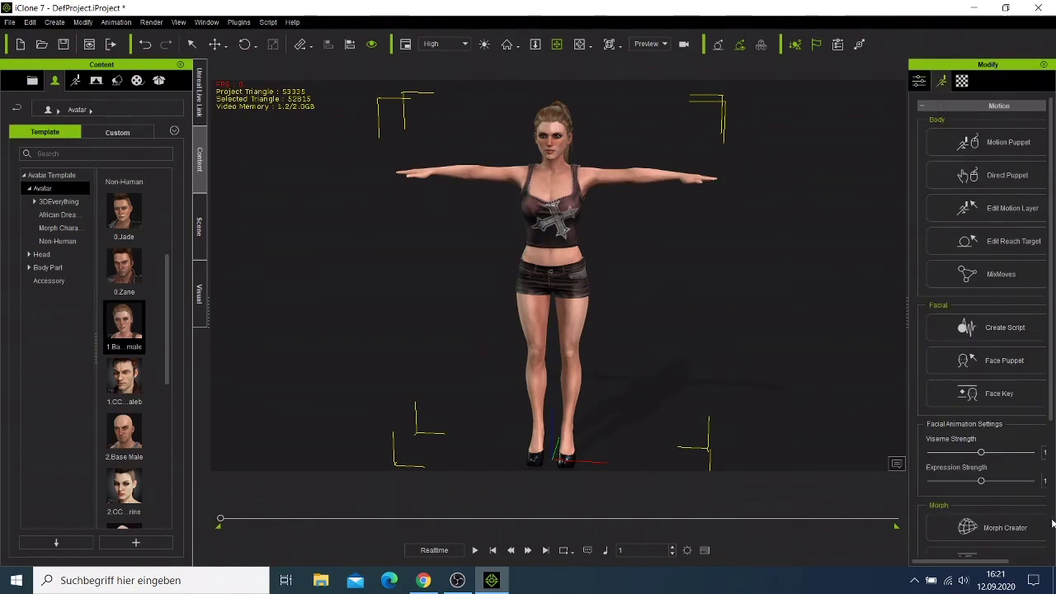
{"action": "scroll", "coordinate": [1002, 313], "scroll_direction": "down", "scroll_amount": 2}
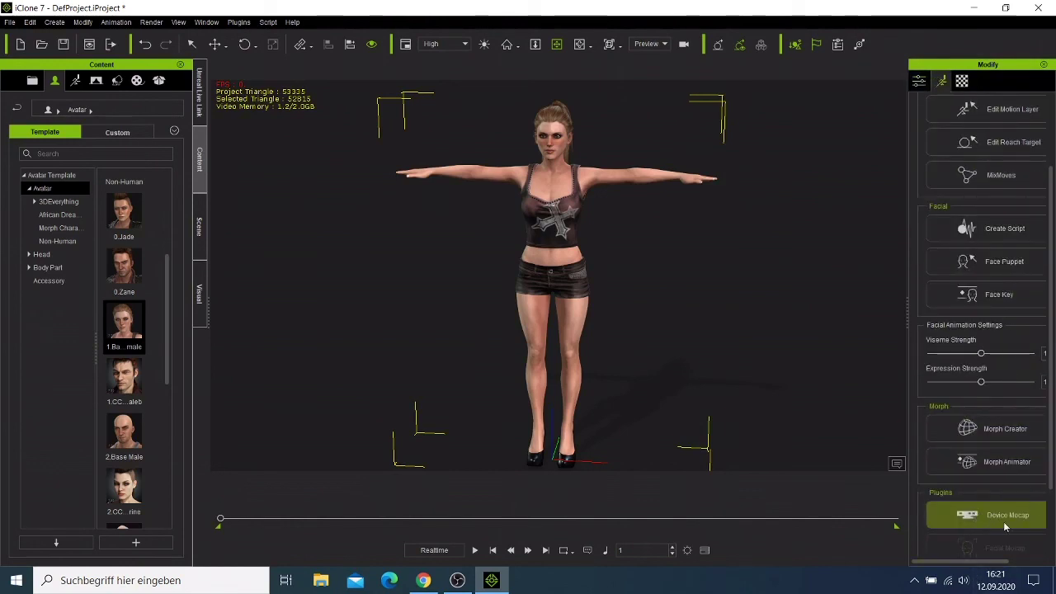
{"action": "left_click", "coordinate": [1003, 521]}
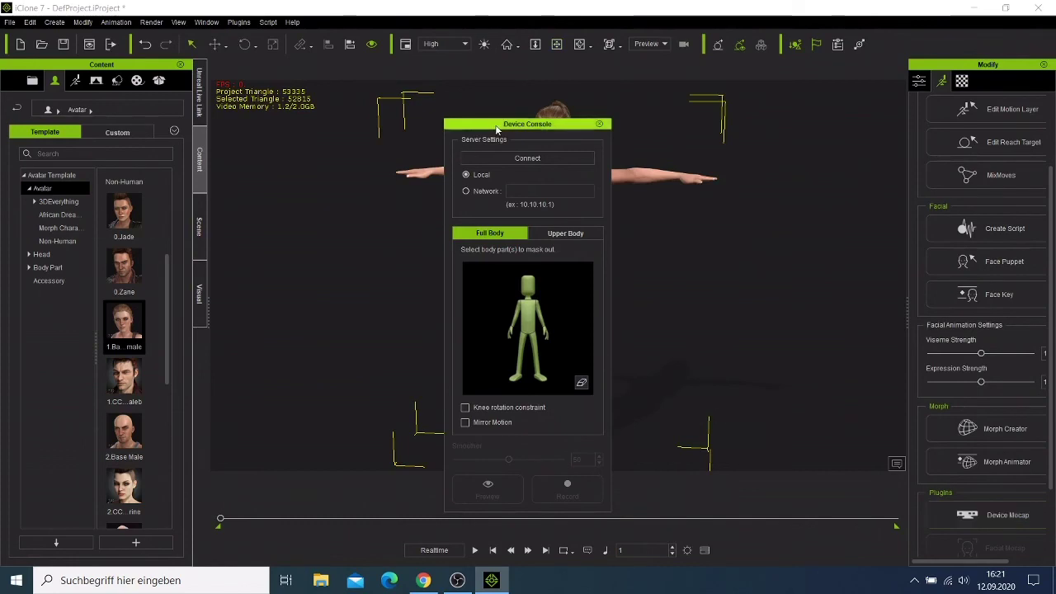
{"action": "left_click_drag", "start_coordinate": [497, 127], "coordinate": [827, 110]}
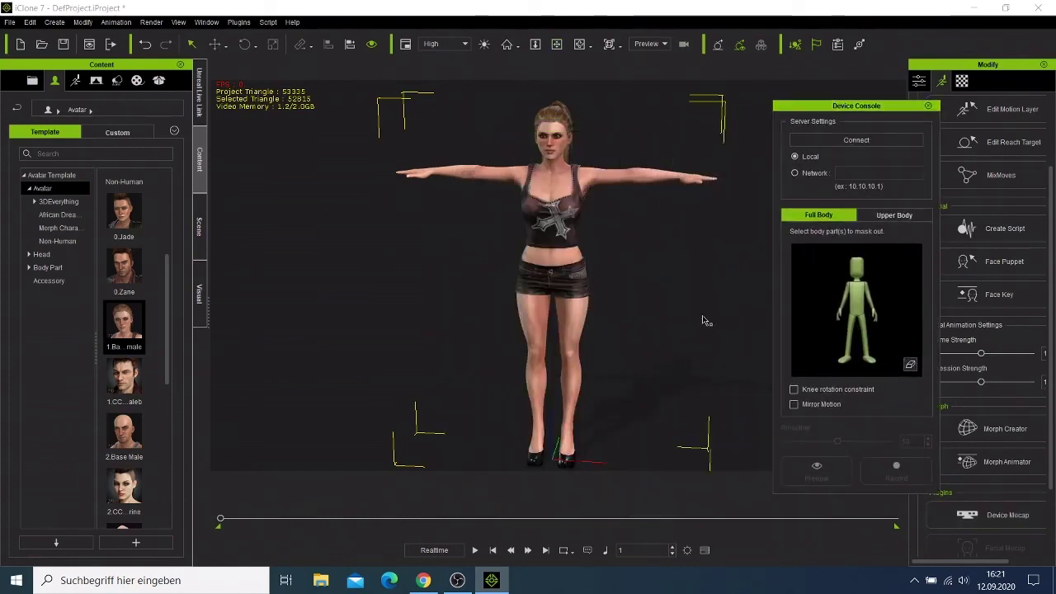